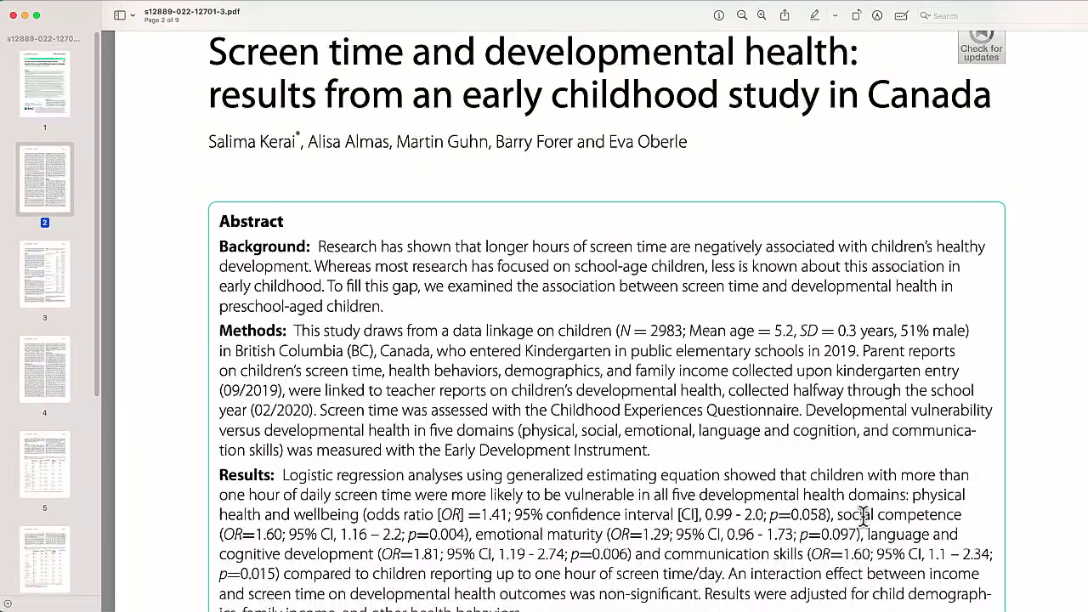
# - Scroll up to the screen-time study's title and abstract in Preview
pyautogui.scroll(3, 867, 508)
pyautogui.scroll(2, 845, 507)
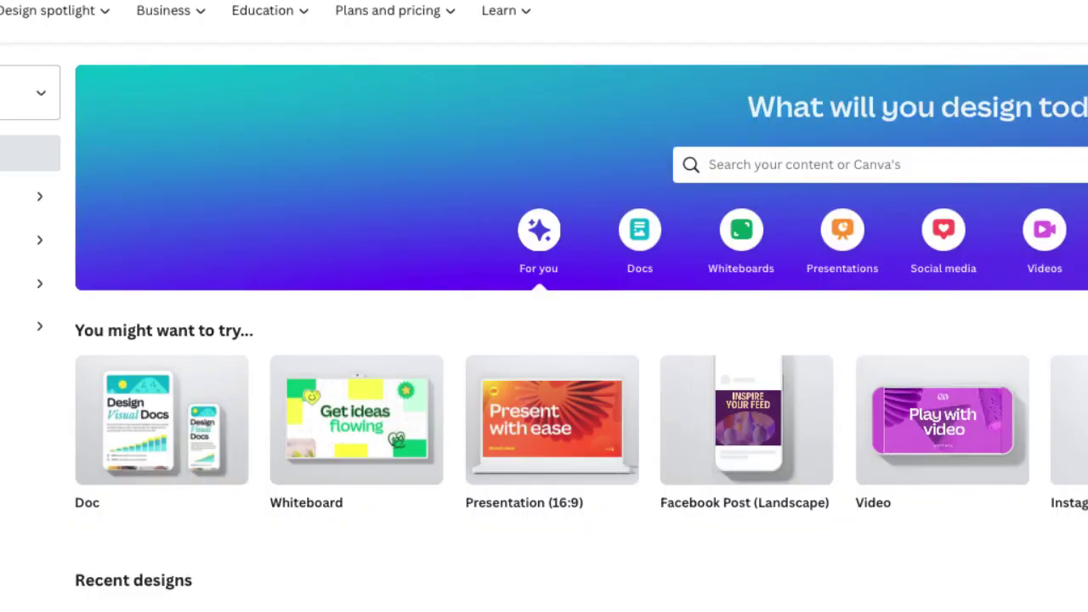
# - Create a blank Canva Doc from Docs and title it 'Summary'
pyautogui.click(643, 248)
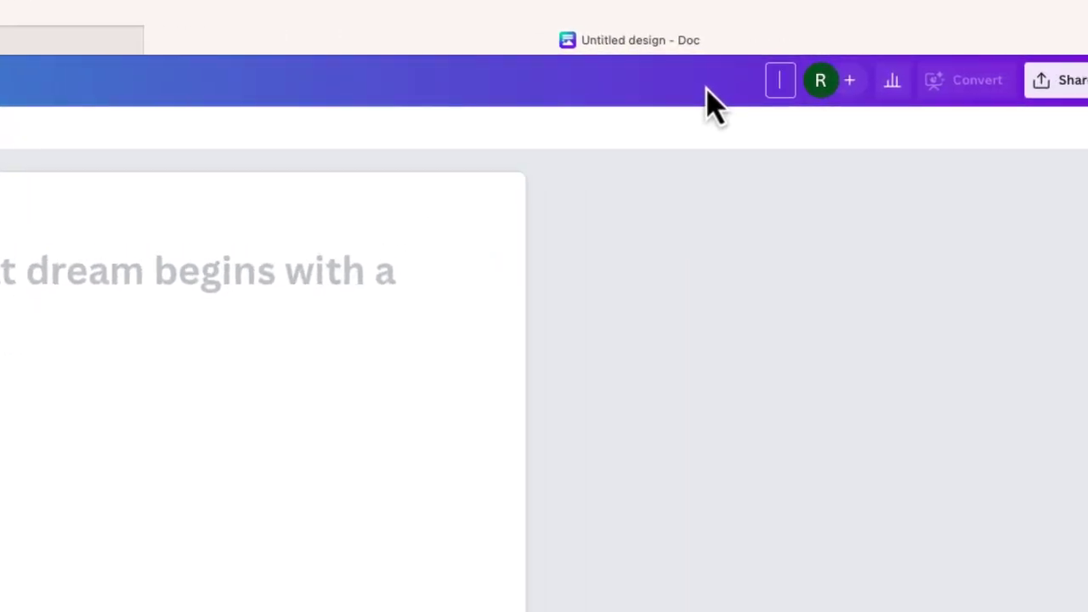
pyautogui.write('Summary')
pyautogui.press('Return')
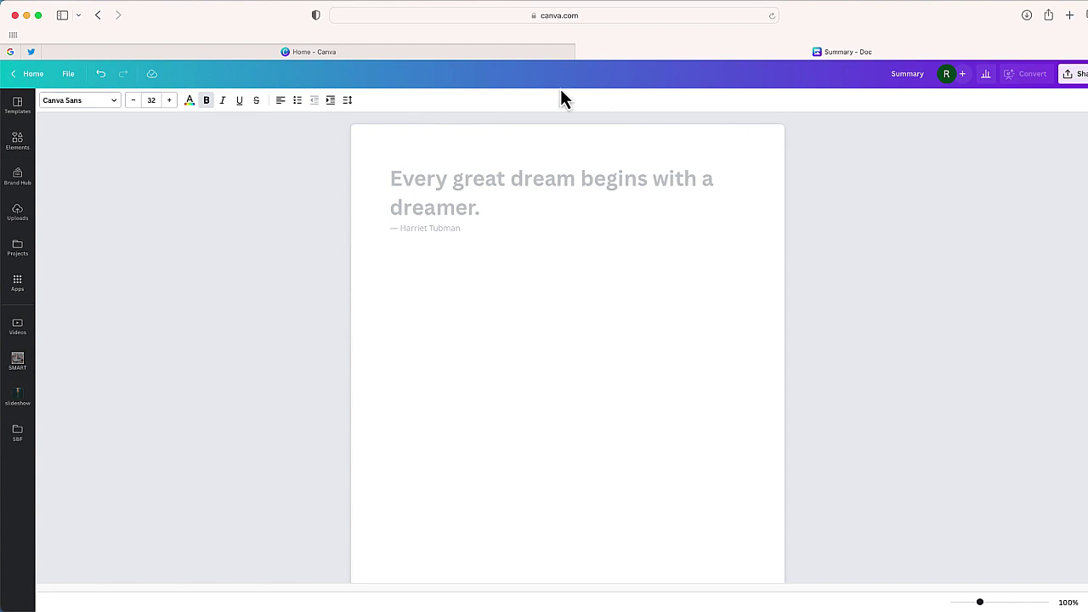
pyautogui.click(493, 55)
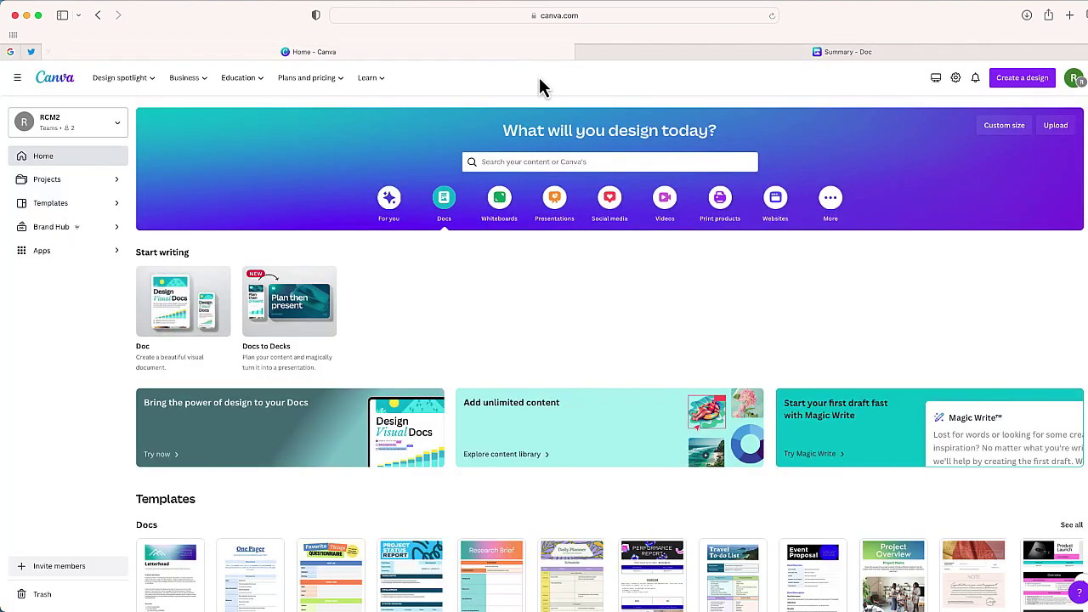
pyautogui.click(1022, 83)
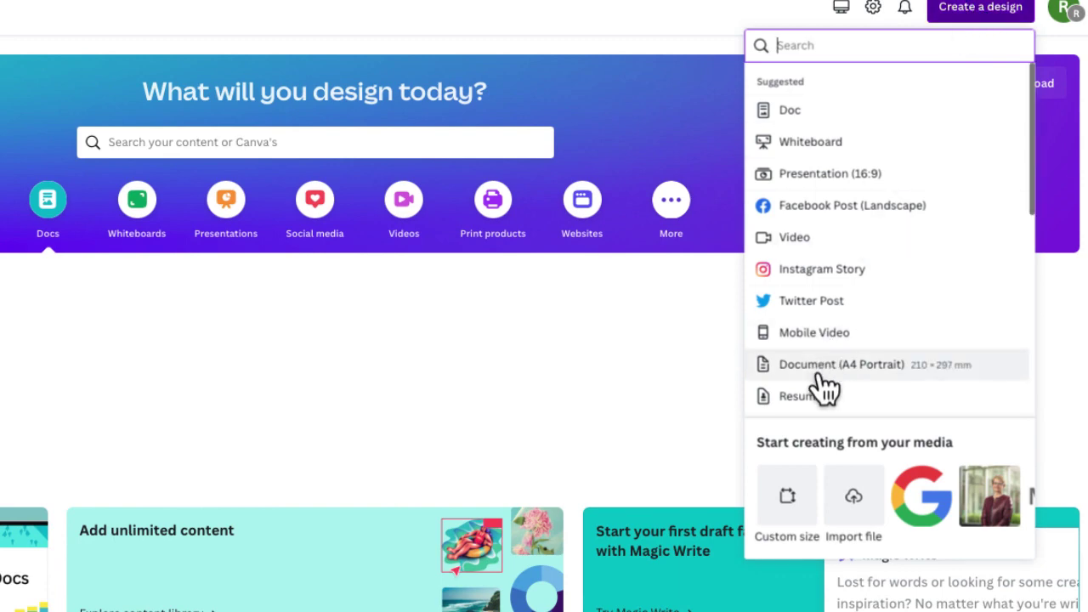
pyautogui.click(854, 507)
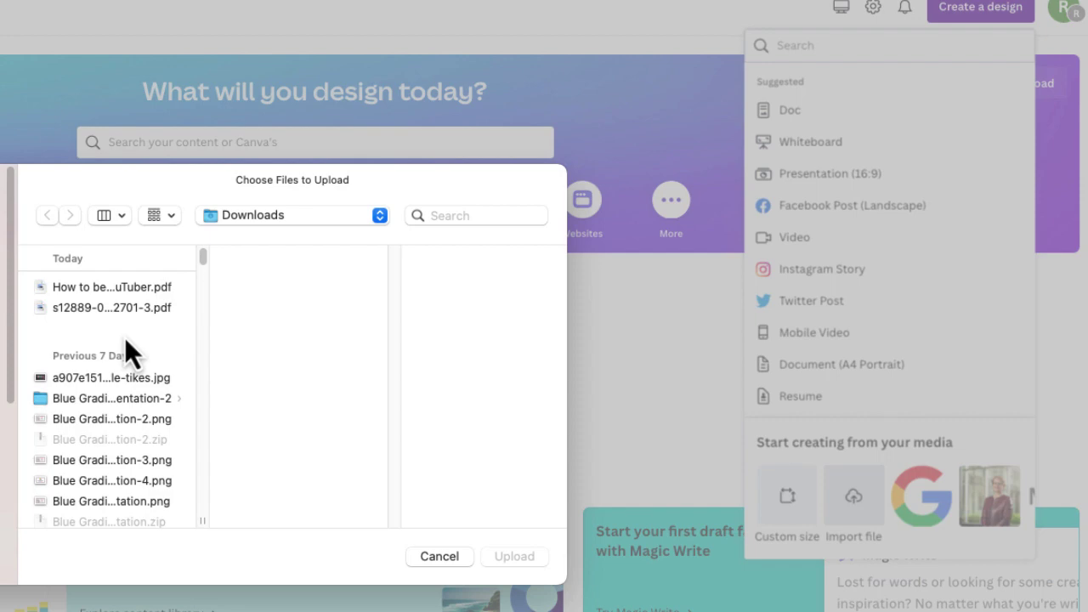
pyautogui.click(122, 308)
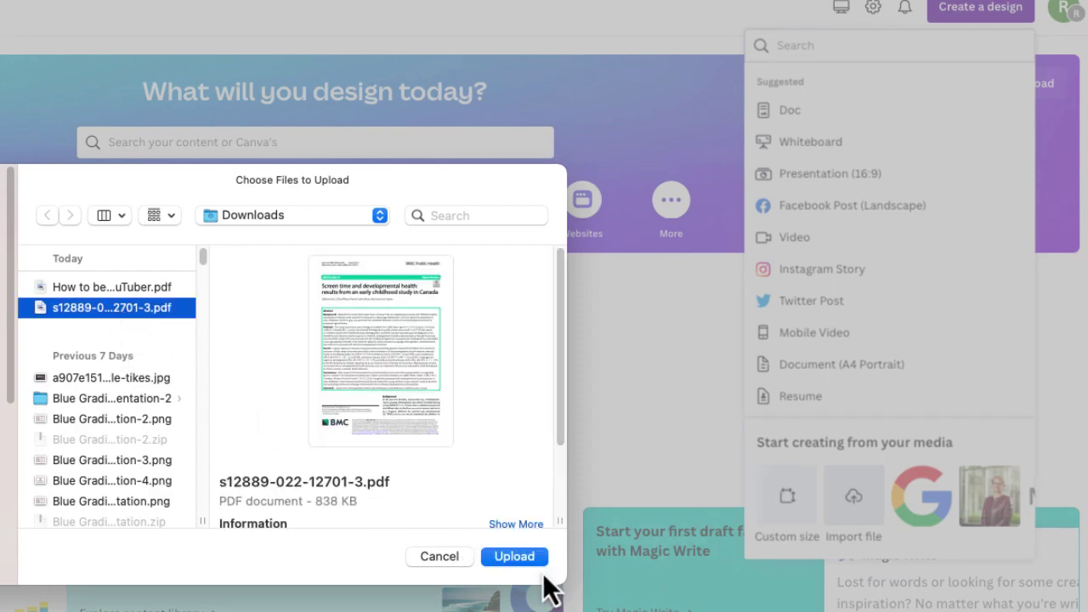
pyautogui.click(516, 556)
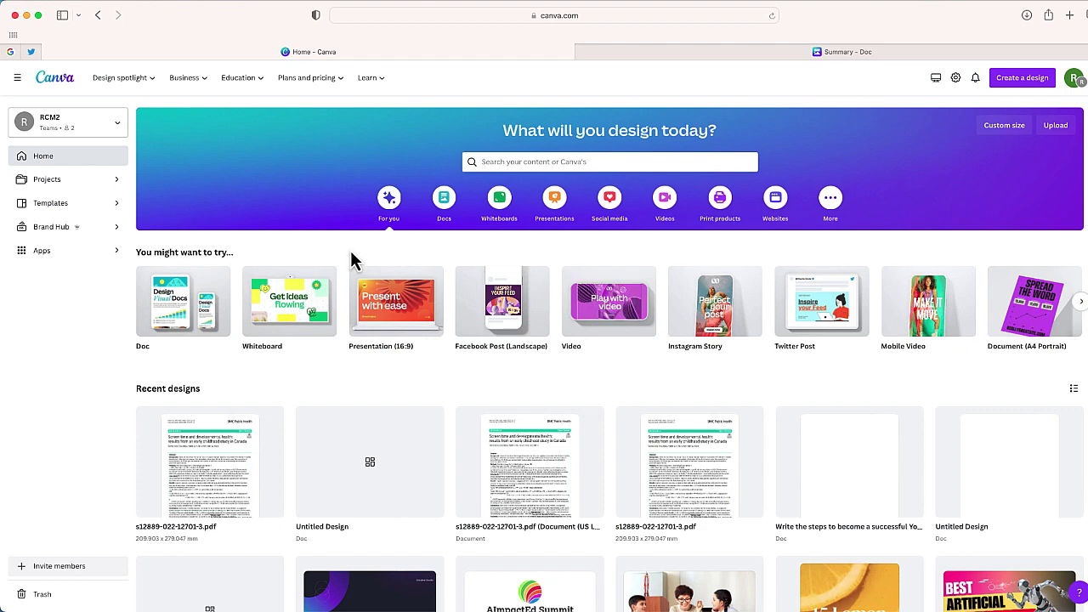
pyautogui.moveTo(210, 466)
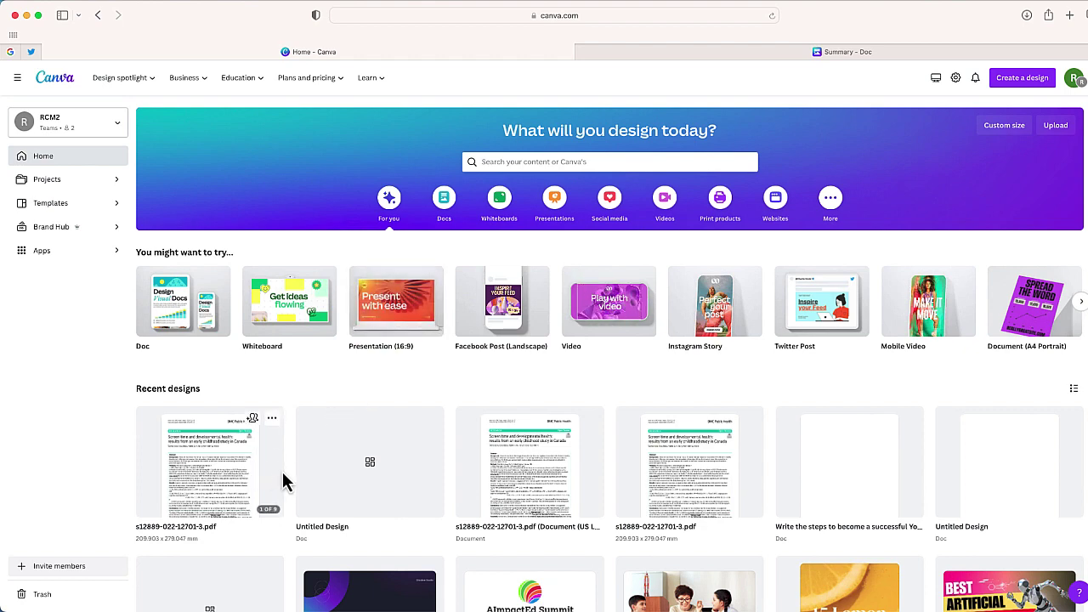
# - Open the imported study PDF from Recent designs and scroll down to its page 2
pyautogui.click(215, 476)
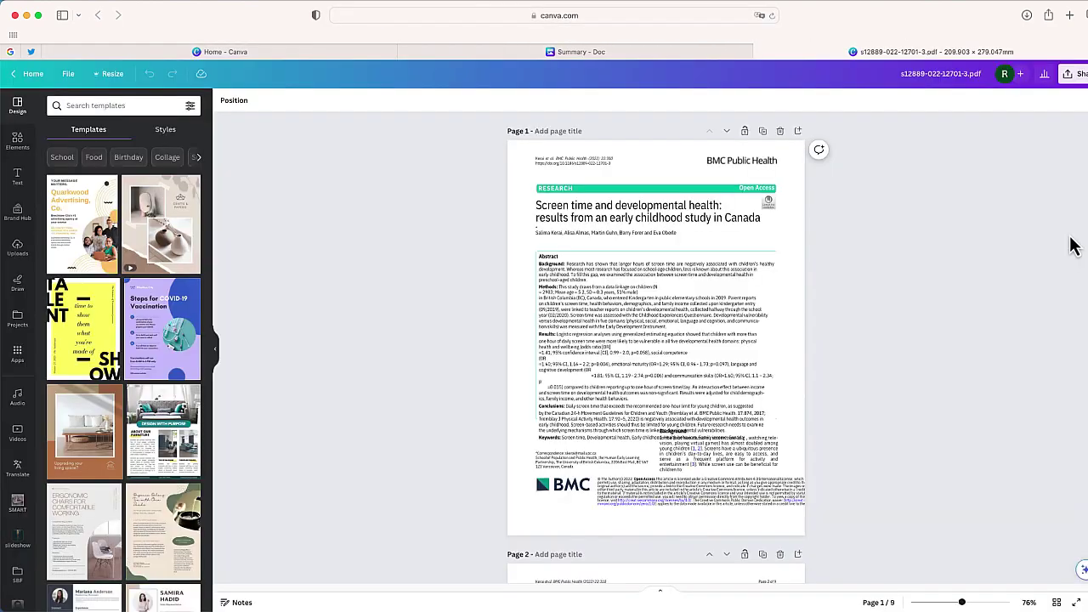
pyautogui.click(642, 58)
pyautogui.click(787, 54)
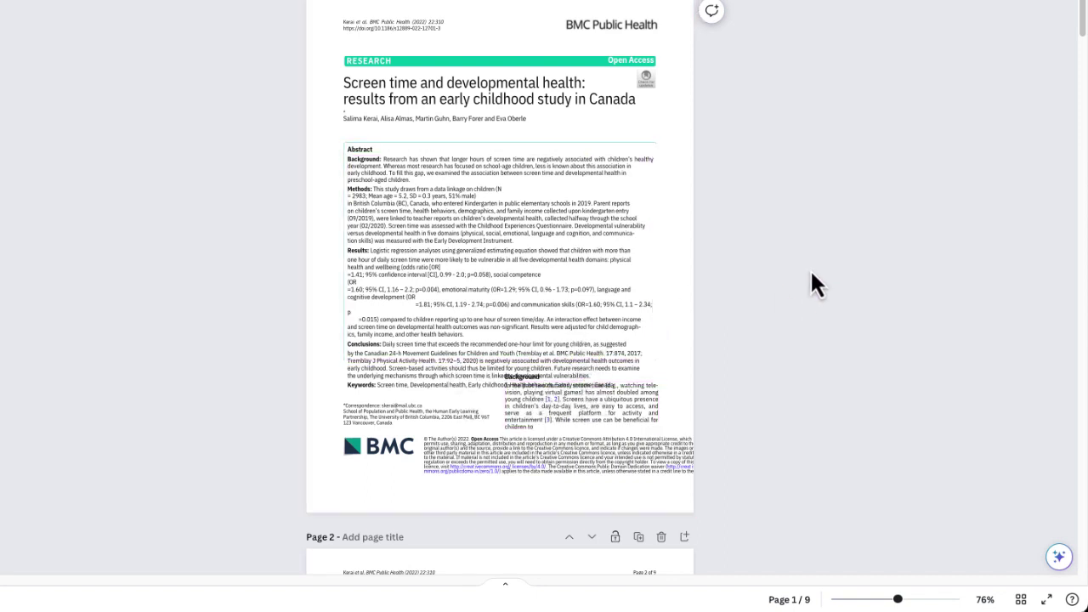
pyautogui.scroll(-1, 803, 265)
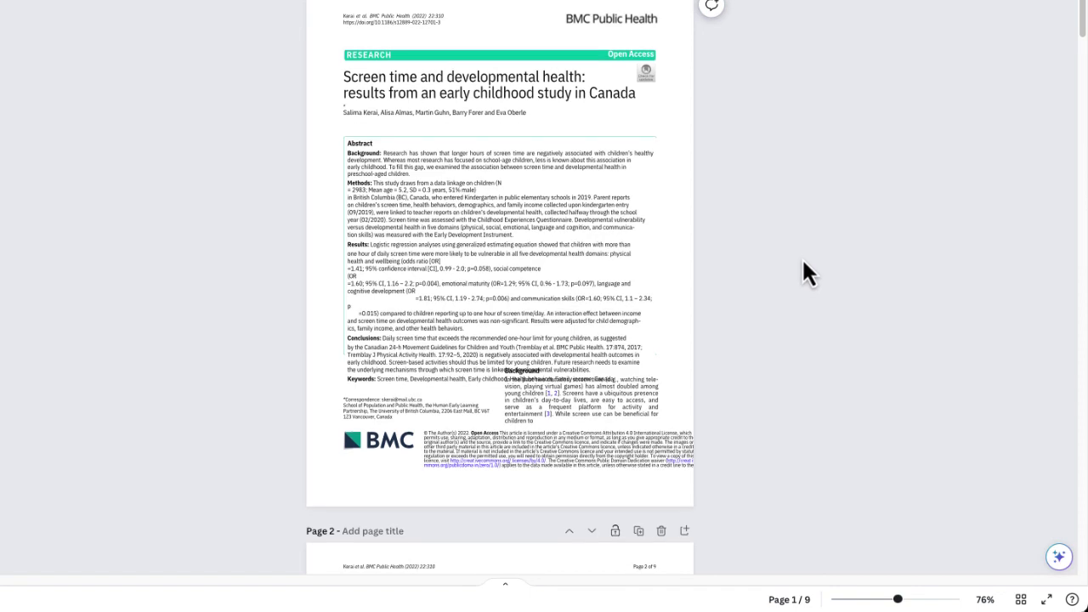
pyautogui.scroll(-1, 803, 265)
pyautogui.scroll(-3, 804, 267)
pyautogui.scroll(-1, 804, 265)
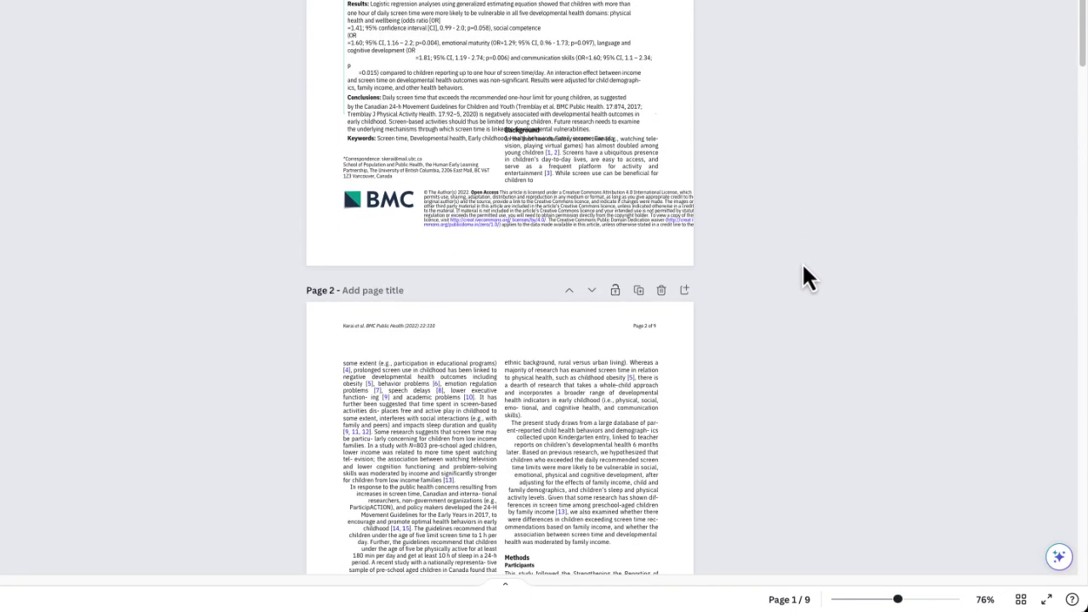
pyautogui.scroll(-2, 802, 262)
pyautogui.scroll(-5, 800, 263)
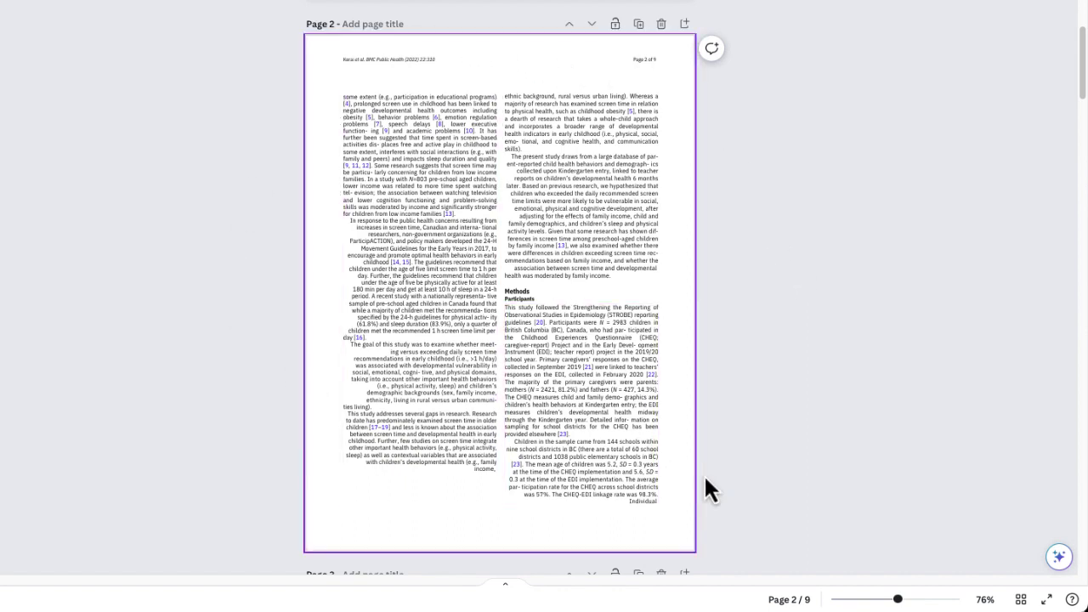
# - Select page 2's text blocks and summarize them with Magic Write's Summarize text
pyautogui.moveTo(755, 509)
pyautogui.mouseDown()
pyautogui.moveTo(333, 311)
pyautogui.moveTo(297, 90)
pyautogui.moveTo(300, 104)
pyautogui.mouseUp()
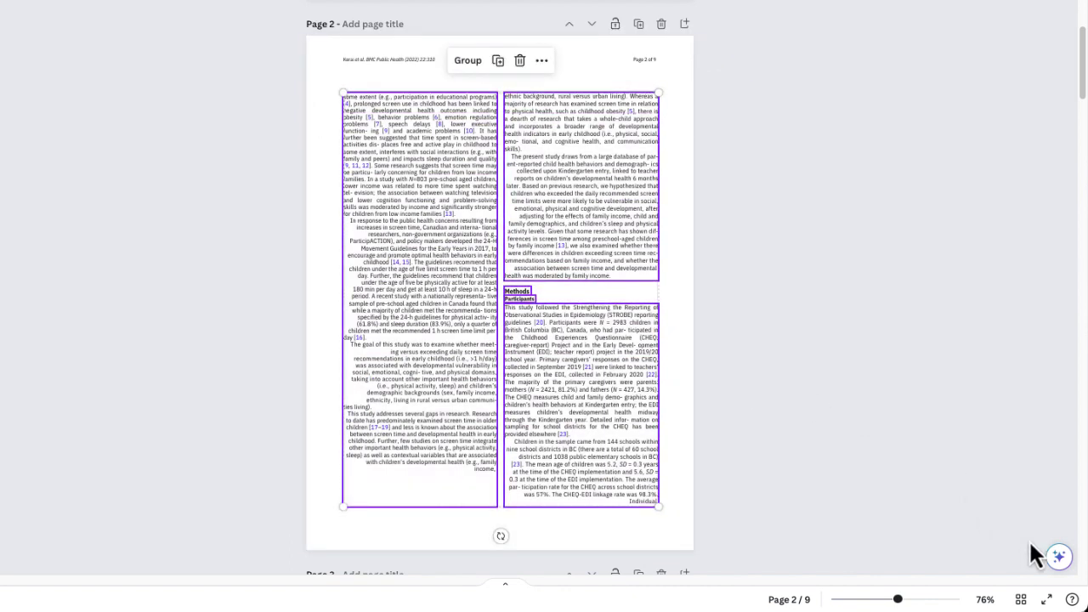
pyautogui.click(1059, 558)
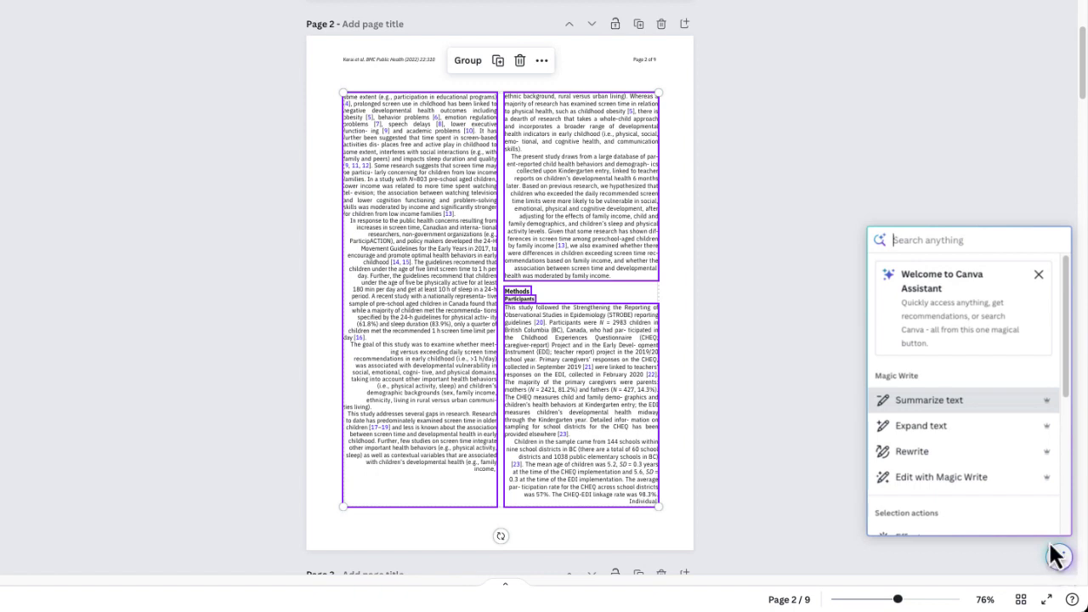
pyautogui.click(997, 411)
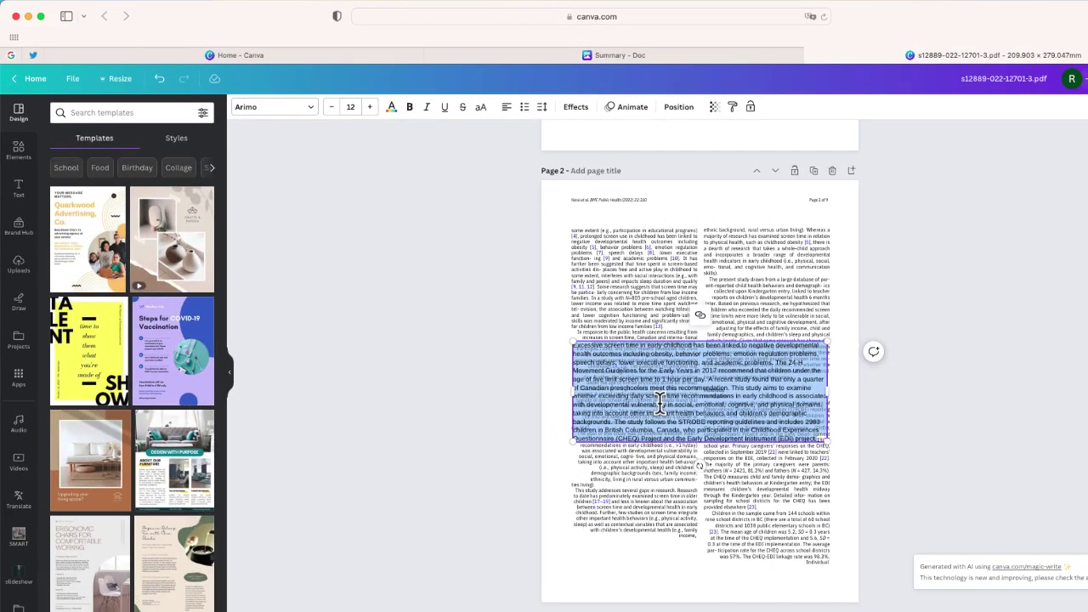
# - Cut the page 2 summary off the PDF and head the Summary doc 'Summary'
pyautogui.press('Delete')
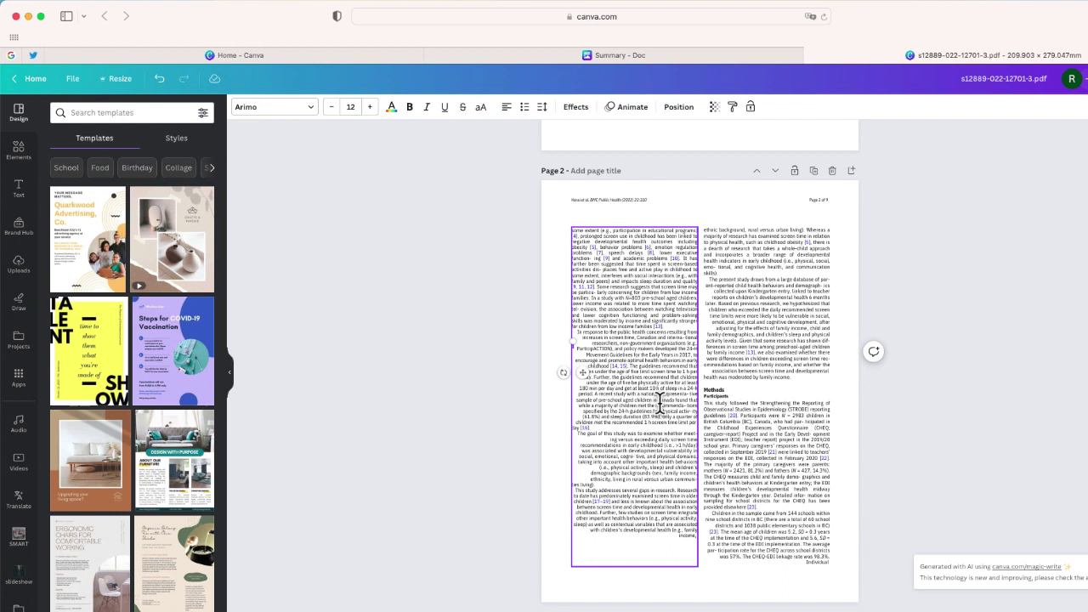
pyautogui.click(741, 60)
pyautogui.click(504, 207)
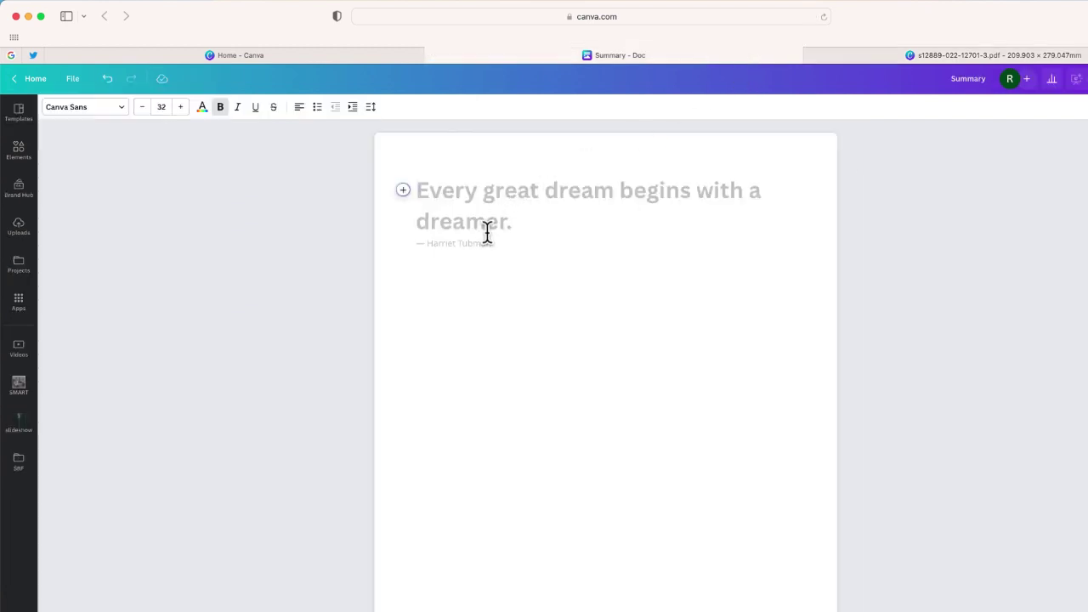
pyautogui.write('Summary')
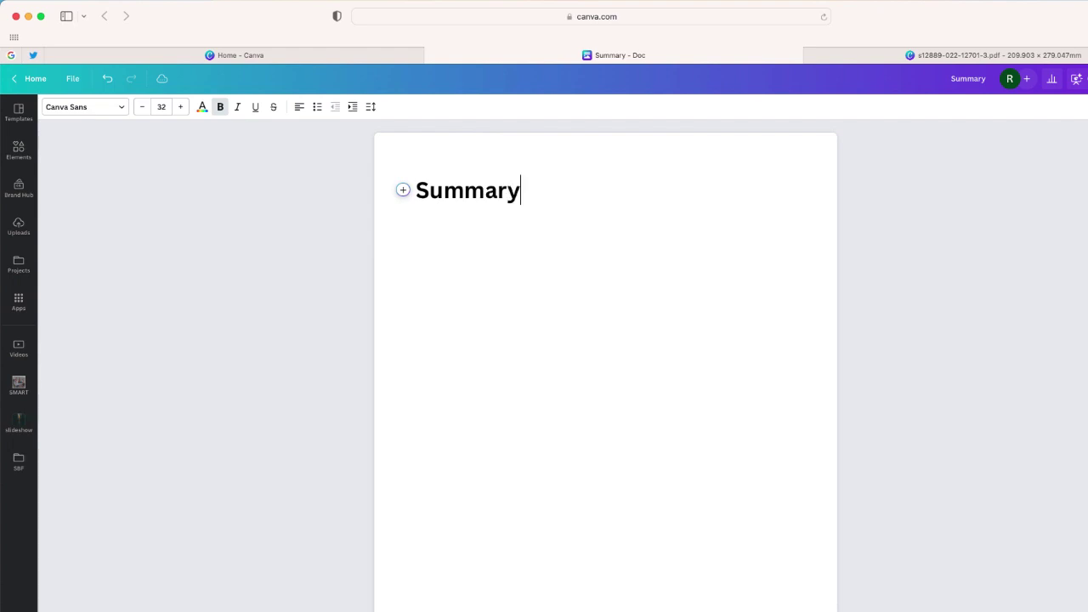
pyautogui.press('Return')
# - Add a 'Page 2' label with the pasted summary below, then a 'Page 3' label
pyautogui.write('age')
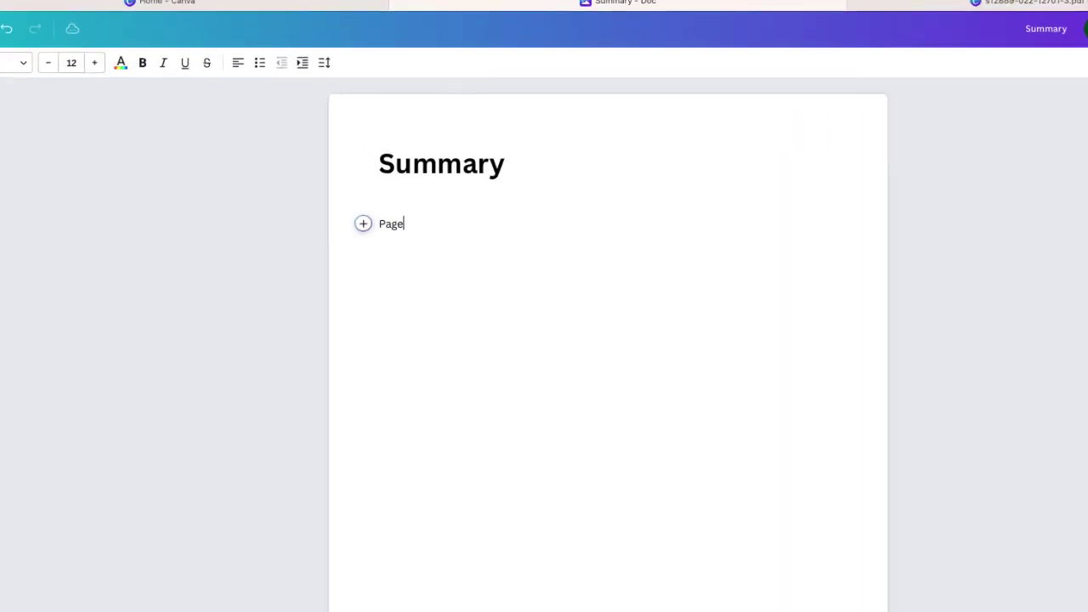
pyautogui.write(' 2')
pyautogui.press('Return')
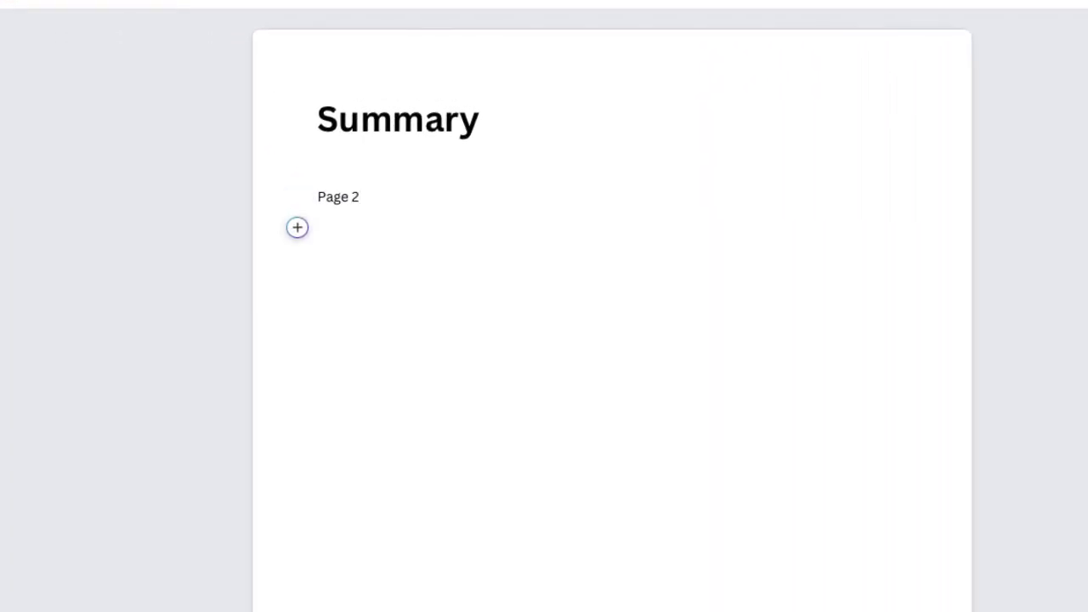
pyautogui.write('Excessive screen time in early childhood has been linked to negative developmental health outcomes including obesity, behavior problems, emotion regulation problems, speech delays, lower executive functioning, and academic problems. The 24-H Movement Guidelines for the Early Years in 2017 recommend that children under the age of five limit screen time to 1 hour per day. A recent study found that only a quarter of Canadian preschoolers meet this recommendation. This study aims to examine whether exceeding daily screen time recommendations in early childhood is associated with developmental vulnerability in social, emotional, cognitive, and physical domains, taking into account other important health behaviors and children’s demographic backgrounds. The study follows the STROBE reporting guidelines and includes 2983 children in British Columbia, Canada, who participated in the Childhood Experiences Questionnaire (CHEQ) Project and the Early Development Instrument (EDI) project.')
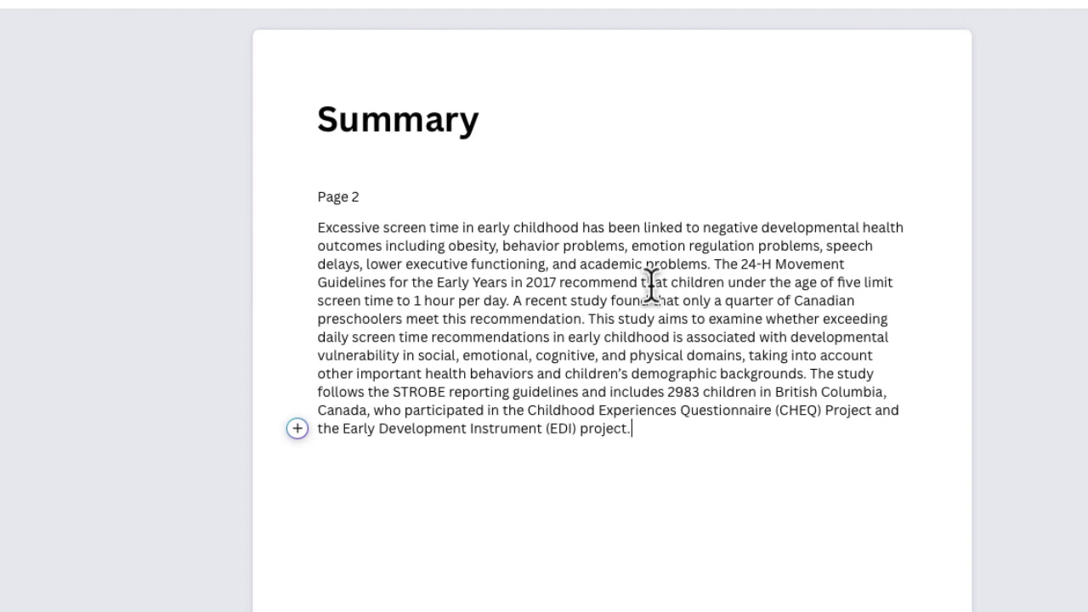
pyautogui.press('Return')
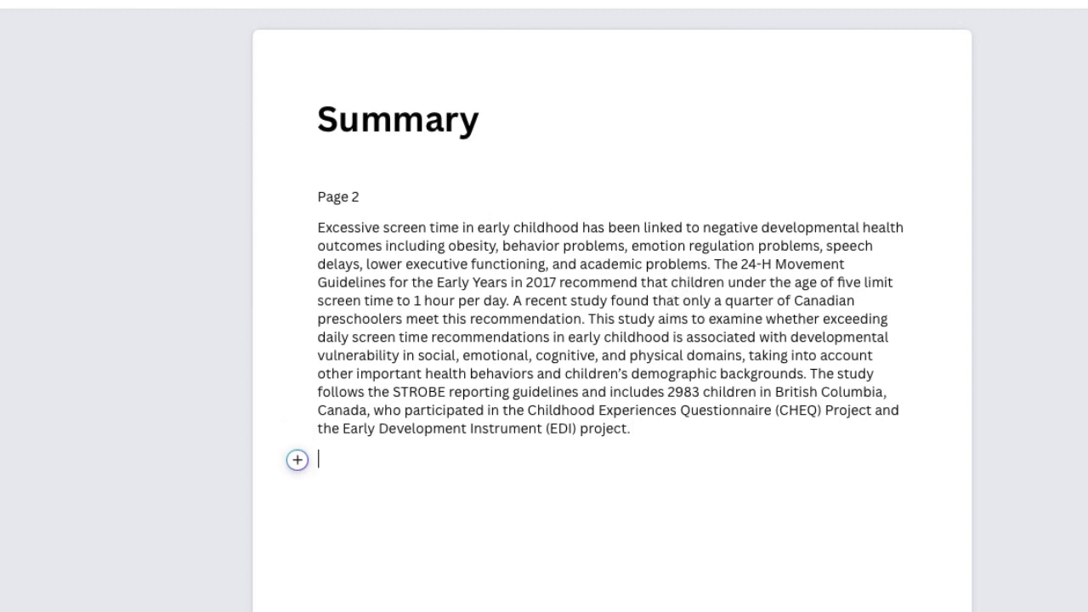
pyautogui.press('Return')
pyautogui.write('Page')
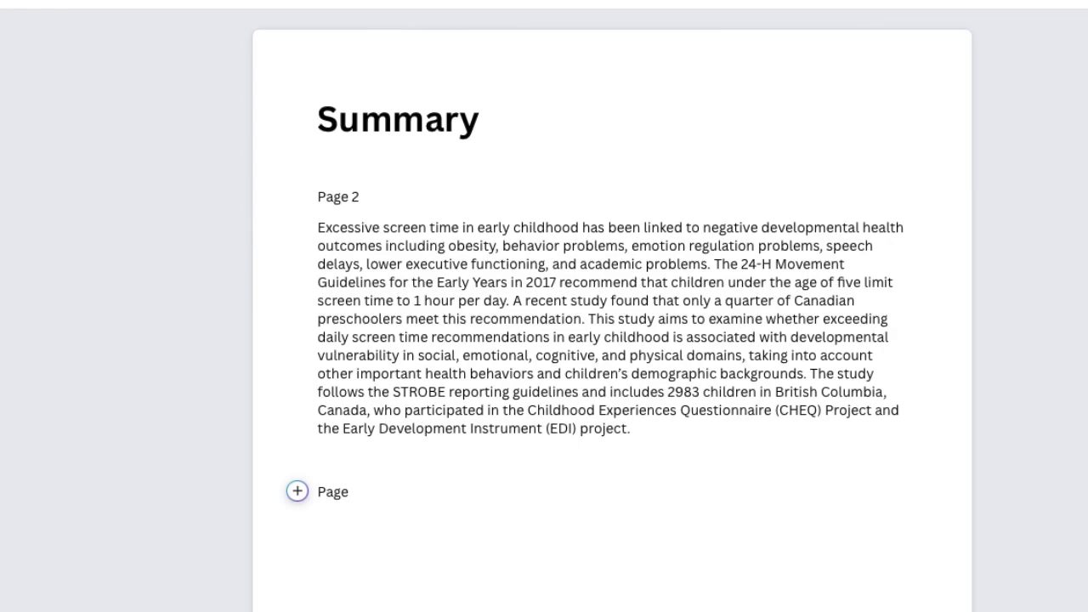
pyautogui.write(' 3')
pyautogui.press('Return')
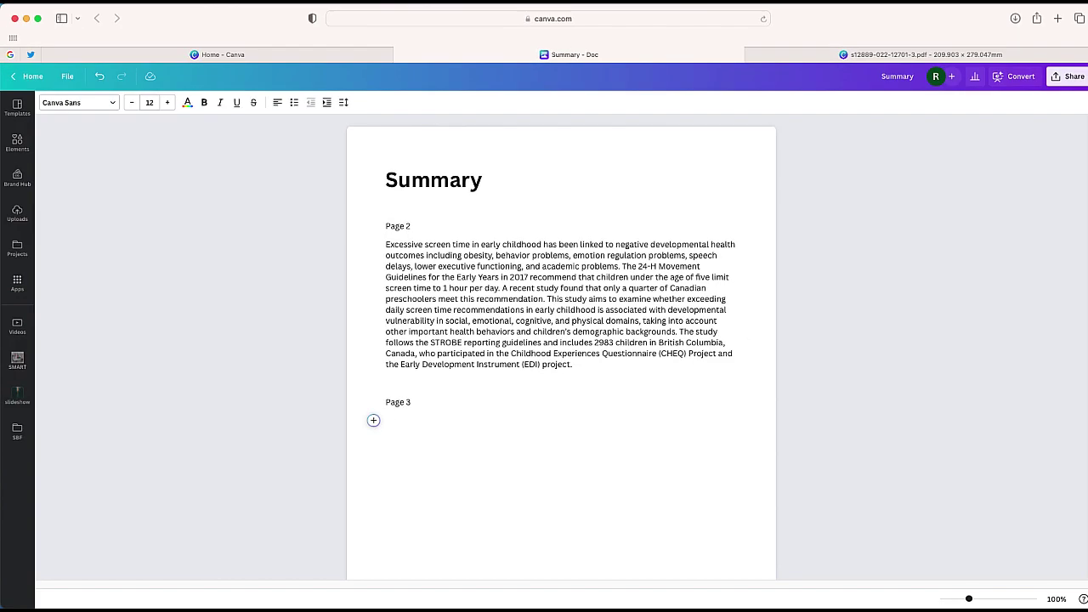
# - Summarize all of page 3's text with Magic Write and cut the result off the page
pyautogui.click(968, 51)
pyautogui.scroll(-3, 712, 279)
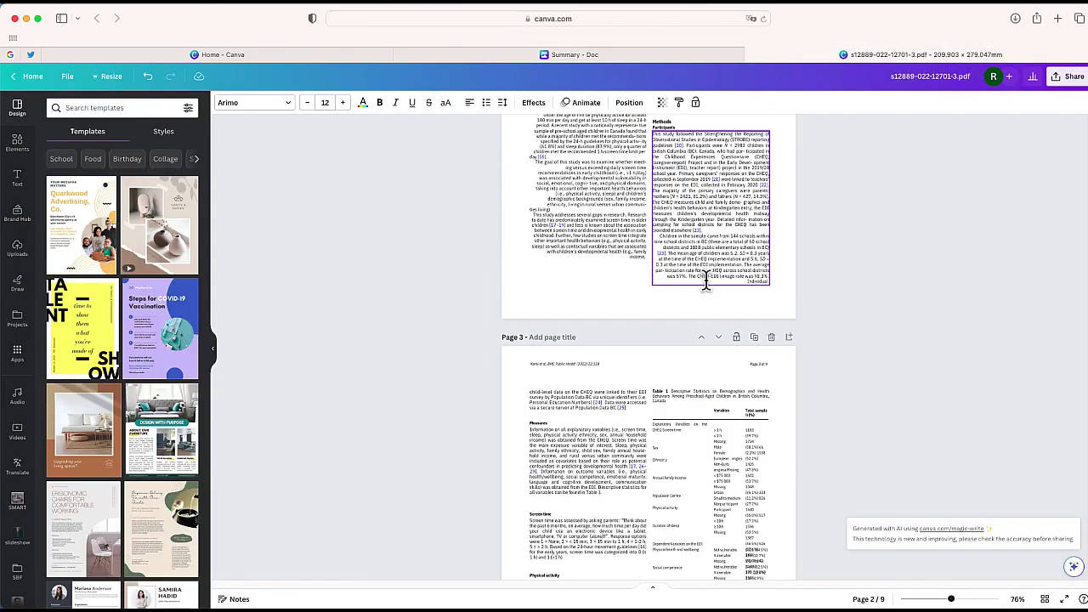
pyautogui.scroll(1, 703, 281)
pyautogui.scroll(-1, 703, 282)
pyautogui.scroll(5, 692, 282)
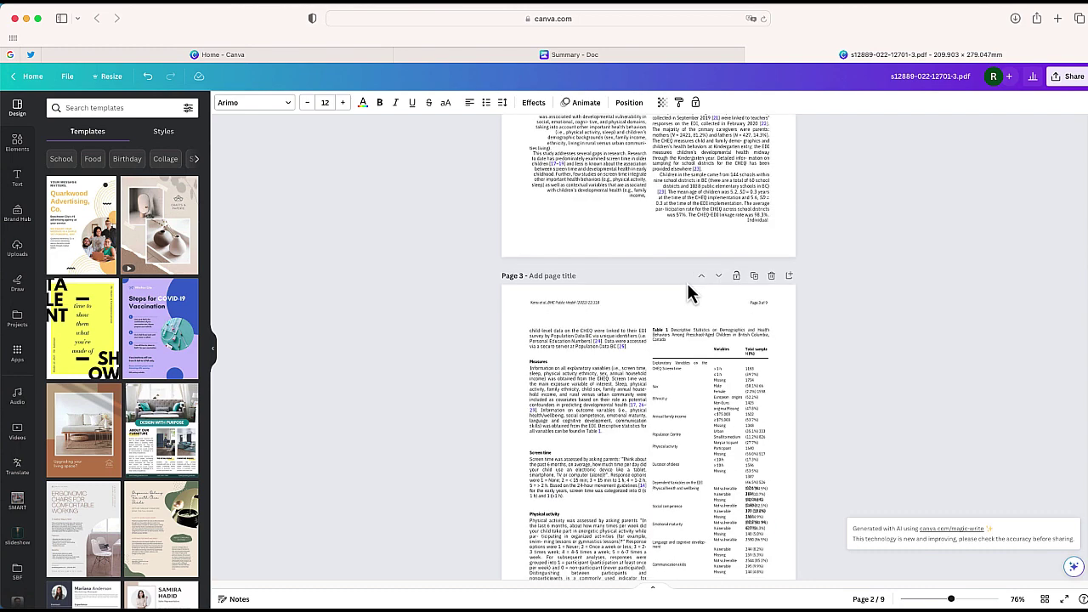
pyautogui.scroll(-1, 687, 283)
pyautogui.scroll(-2, 685, 281)
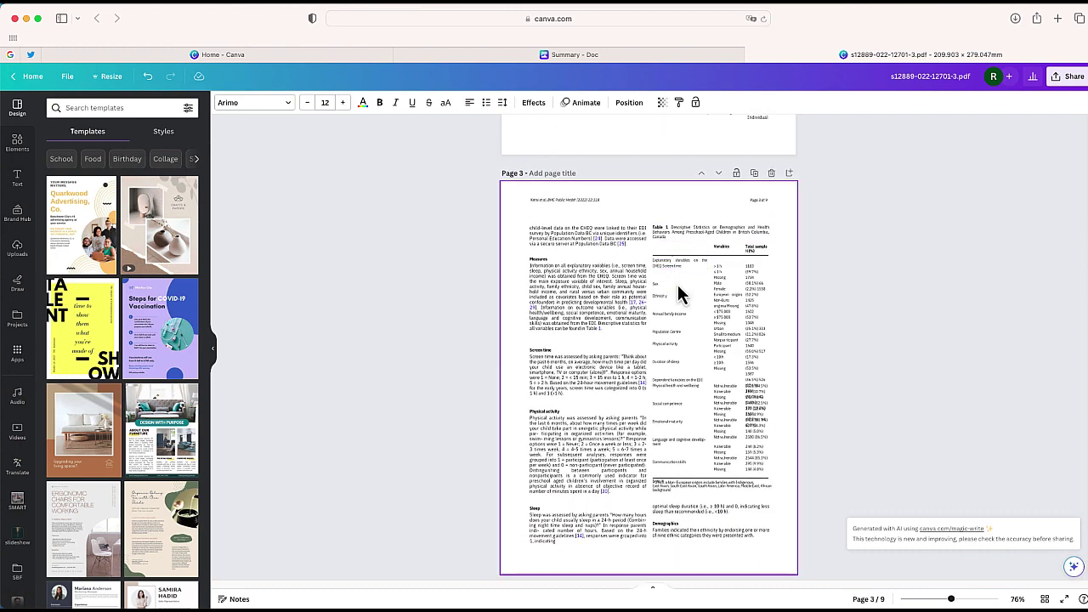
pyautogui.moveTo(466, 206); pyautogui.dragTo(816, 552)
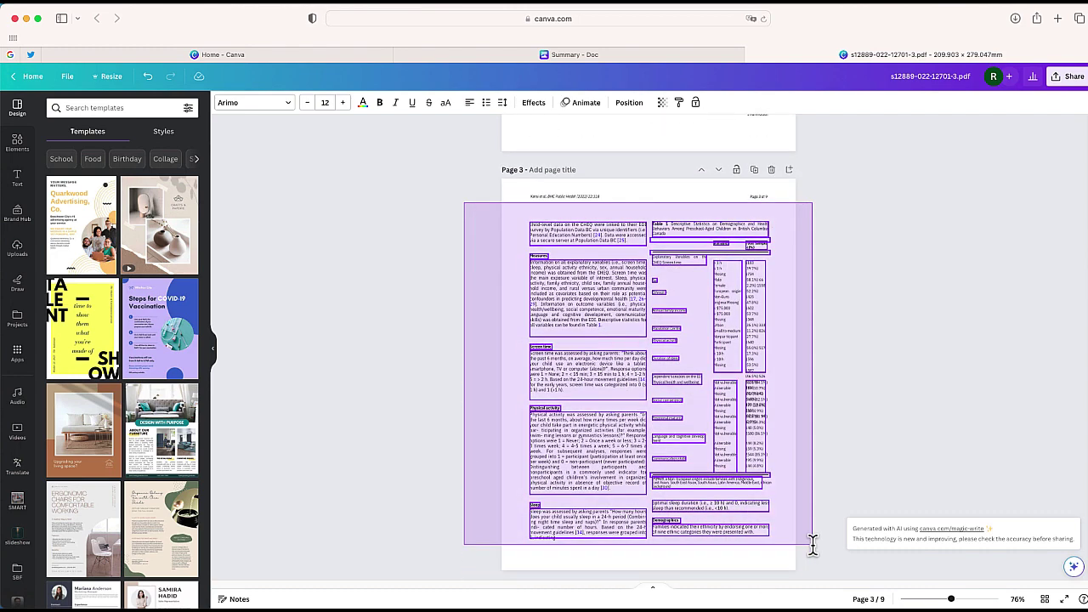
pyautogui.click(1073, 567)
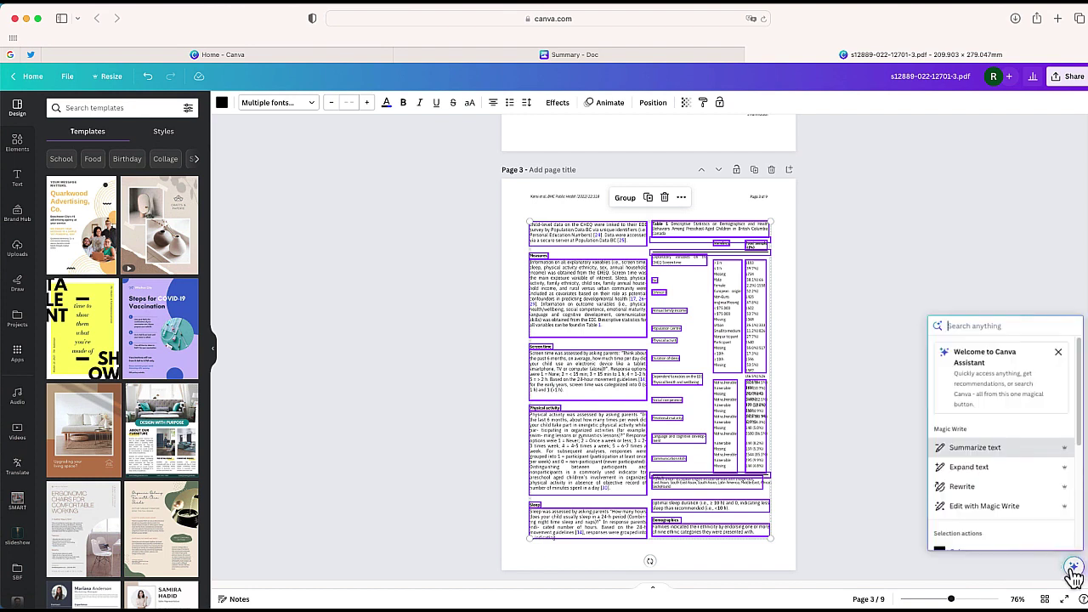
pyautogui.click(978, 448)
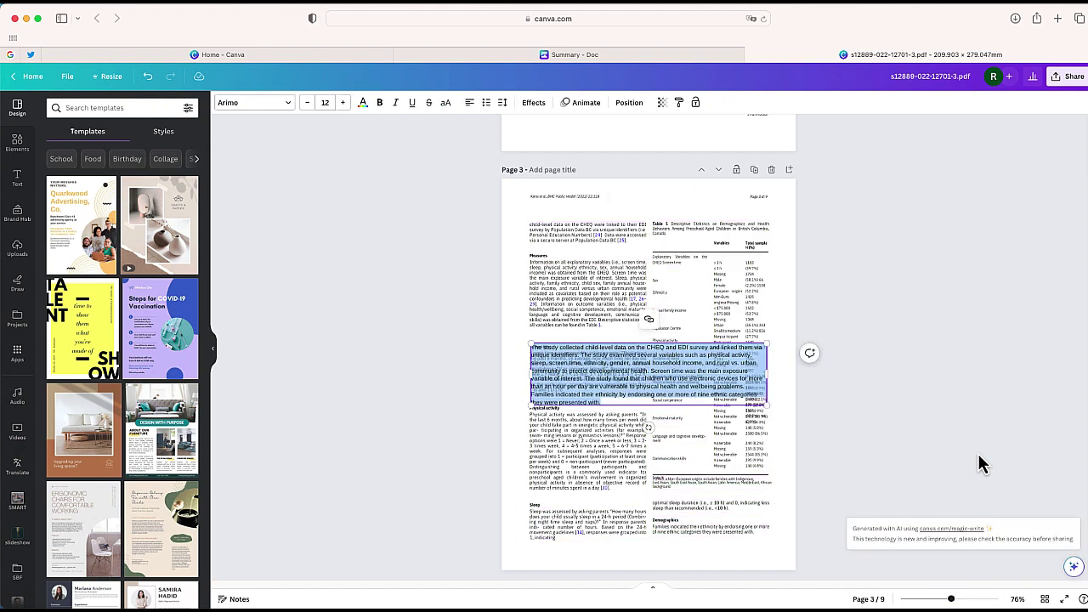
pyautogui.press('BackSpace')
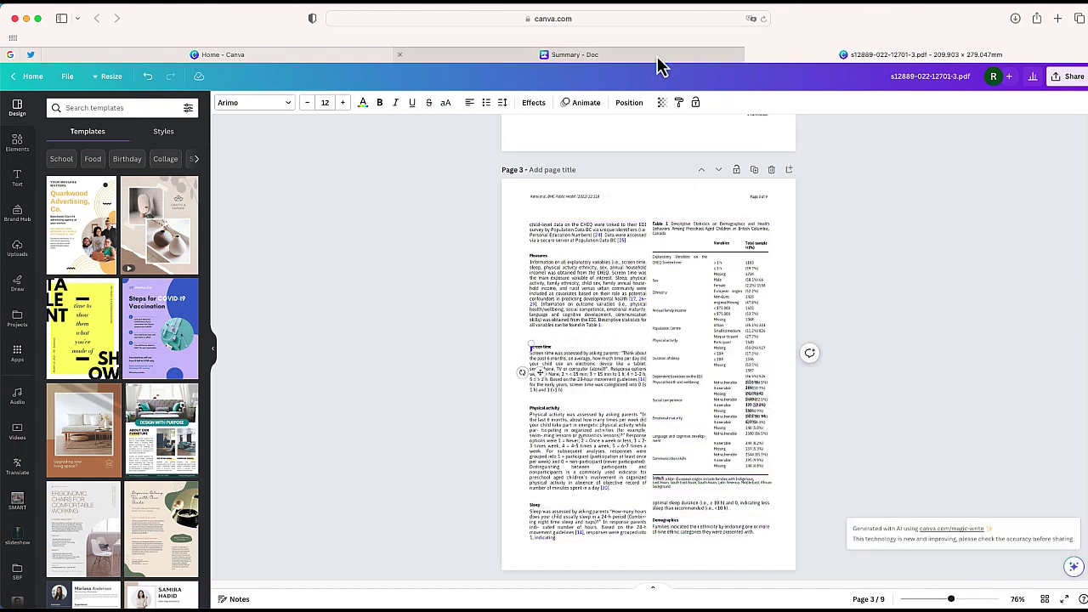
pyautogui.click(658, 58)
# - Paste the page 3 summary under the 'Page 3' label and start a new paragraph
pyautogui.write('The study collected child-level data on the CHEQ and EDI survey and linked them via unique identifiers. The study examined several variables such as physical activity, sleep, screen time, ethnicity, gender, annual household income, and rural vs. urban community to predict developmental health. Screen time was the main exposure variable of interest. The study found that children who use electronic devices for more than an hour per day are vulnerable to physical health and wellbeing problems. Families indicated their ethnicity by endorsing one or more of nine ethnic categories they were presented with.')
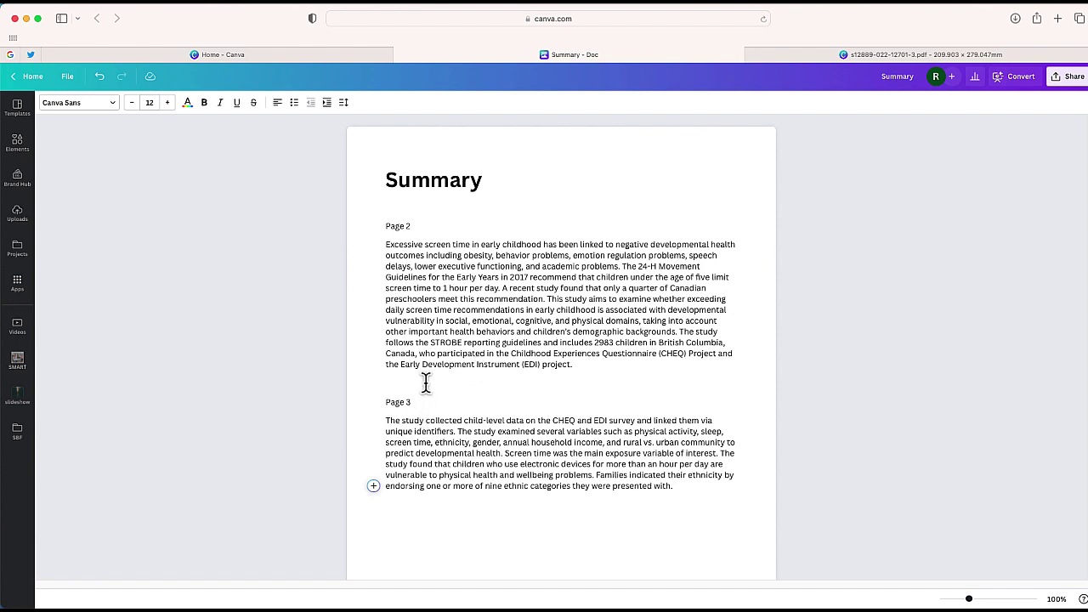
pyautogui.press('Return')
pyautogui.press('Return')
pyautogui.click(901, 55)
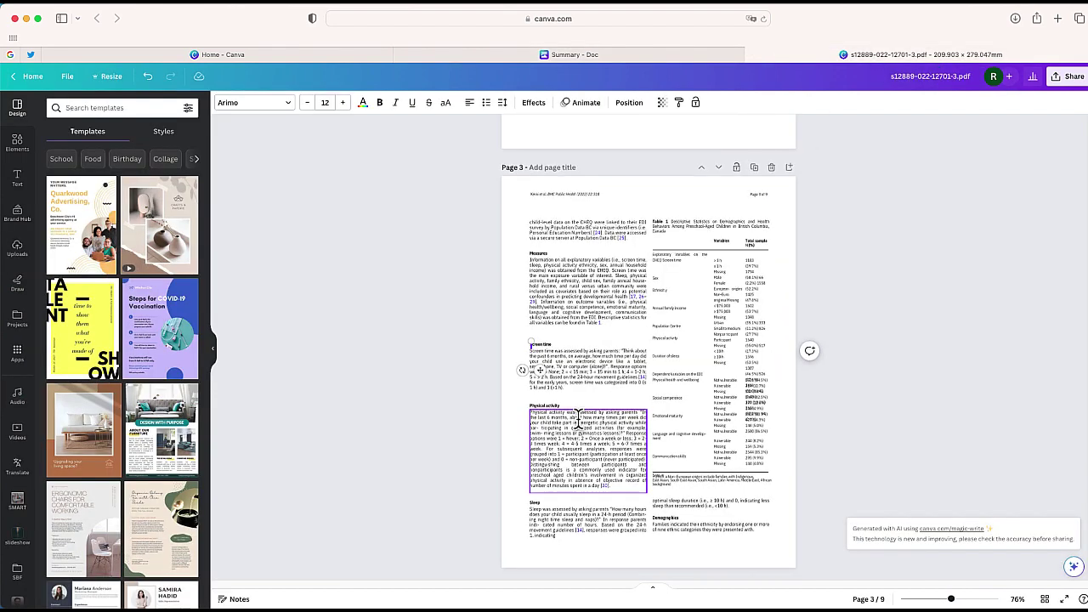
# - Marquee-select page 5's text and generate a Magic Write summary of it
pyautogui.scroll(-5, 574, 424)
pyautogui.scroll(-3, 574, 424)
pyautogui.scroll(-4, 527, 356)
pyautogui.scroll(3, 465, 266)
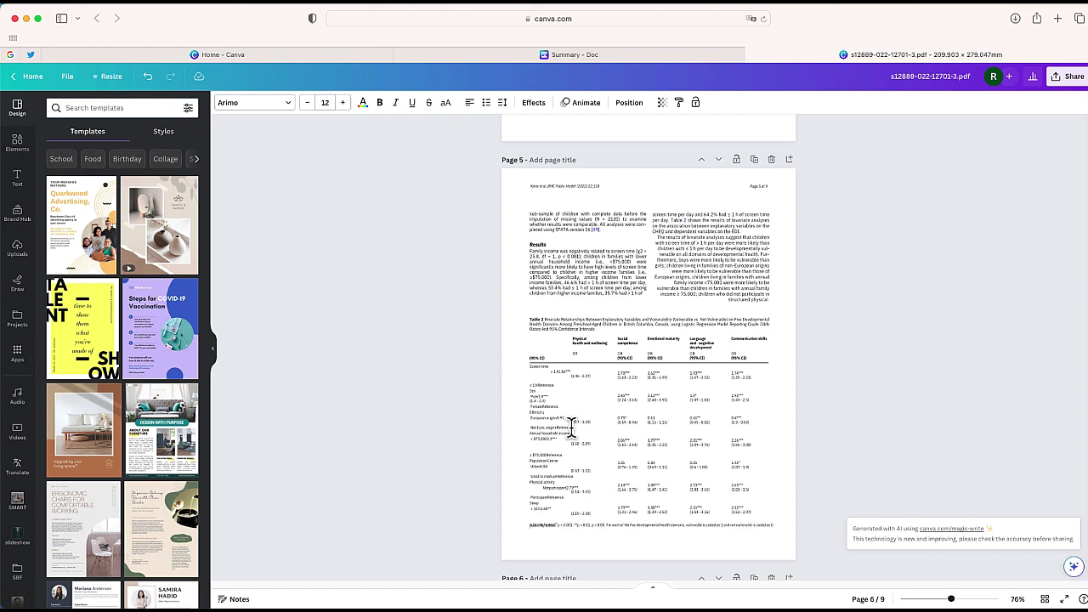
pyautogui.moveTo(462, 213); pyautogui.dragTo(816, 563)
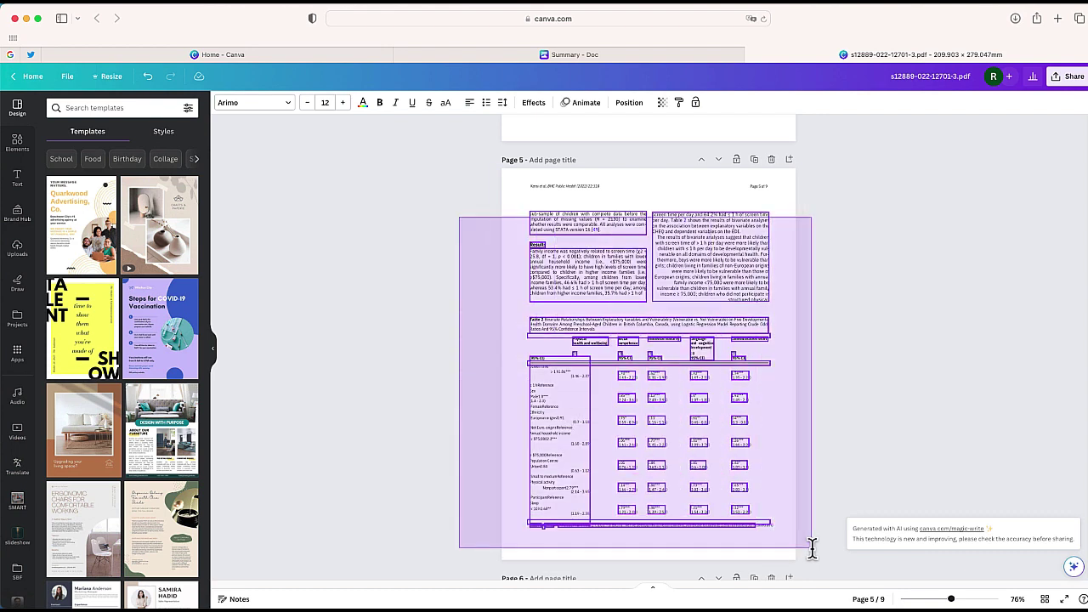
pyautogui.click(1073, 565)
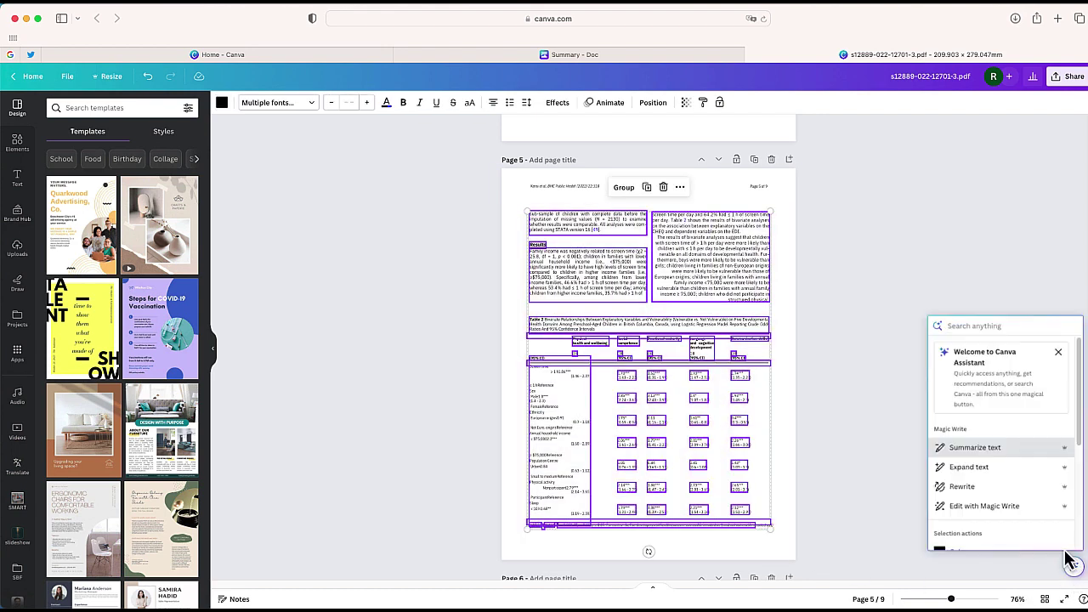
pyautogui.click(1007, 451)
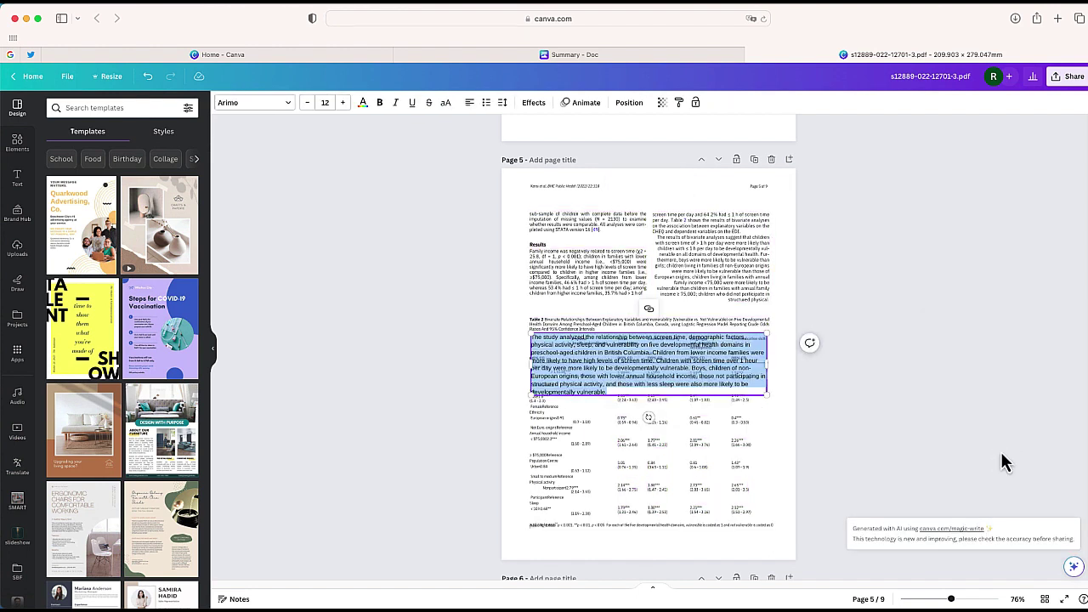
pyautogui.click(637, 57)
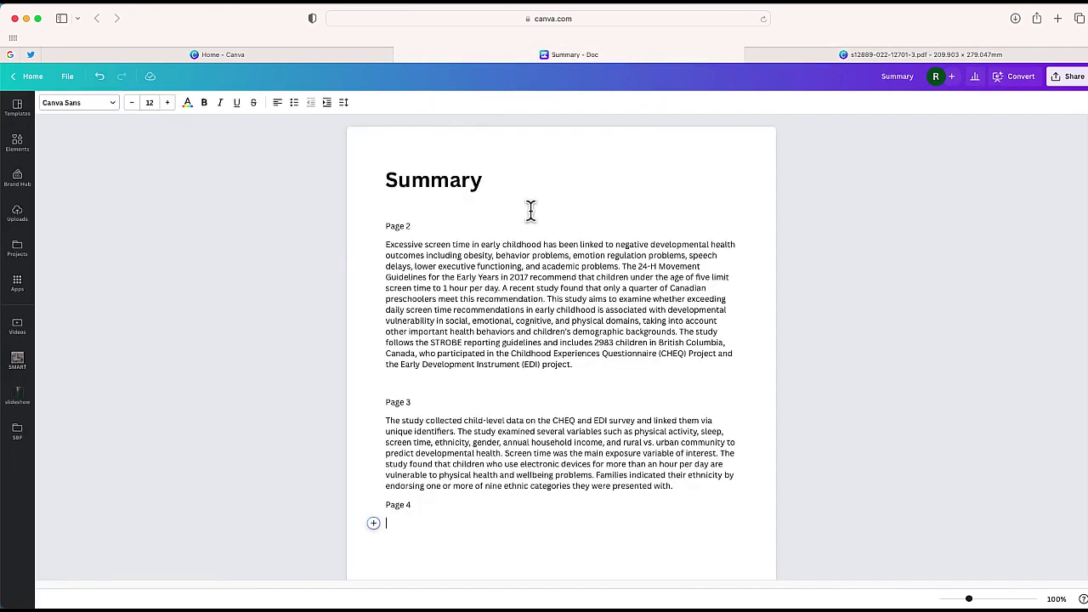
# - Paste the results-page summary below the 'Page 4' label in the Summary doc
pyautogui.write('The study analyzed the relationship between screen time, demographic factors, physical activity, sleep, and vulnerability on five developmental health domains in preschool-aged children in British Columbia. Children from lower income families were more likely to have high levels of screen time. Children with screen time over 1 hour per day were more likely to be developmentally vulnerable. Boys, children of non-European origins, those with lower annual household income, those not participating in structured physical activity, and those with less sleep were also more likely to be developmentally vulnerable.')
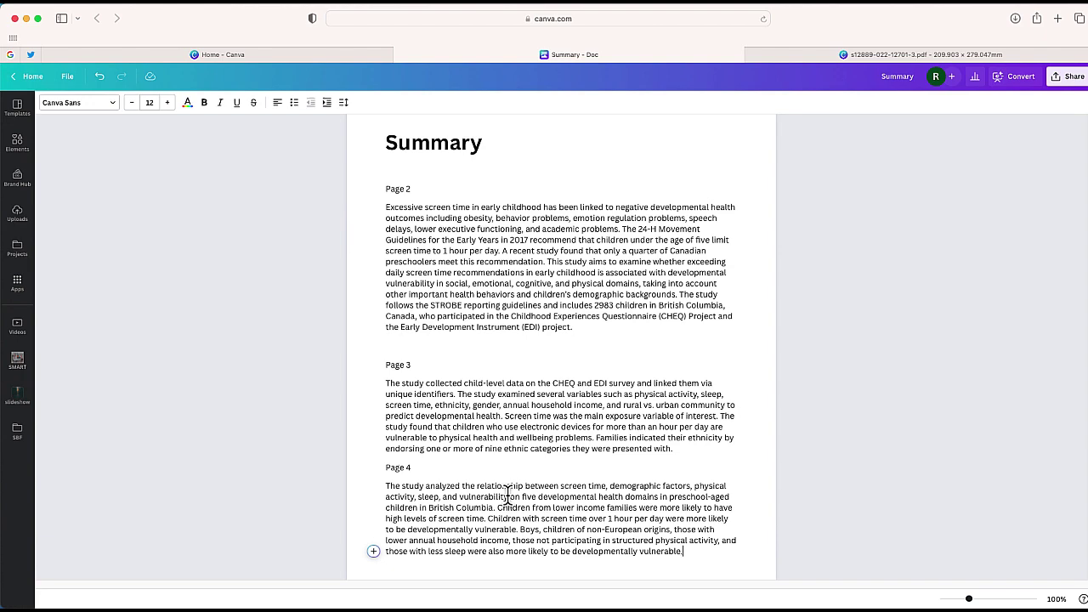
pyautogui.click(920, 59)
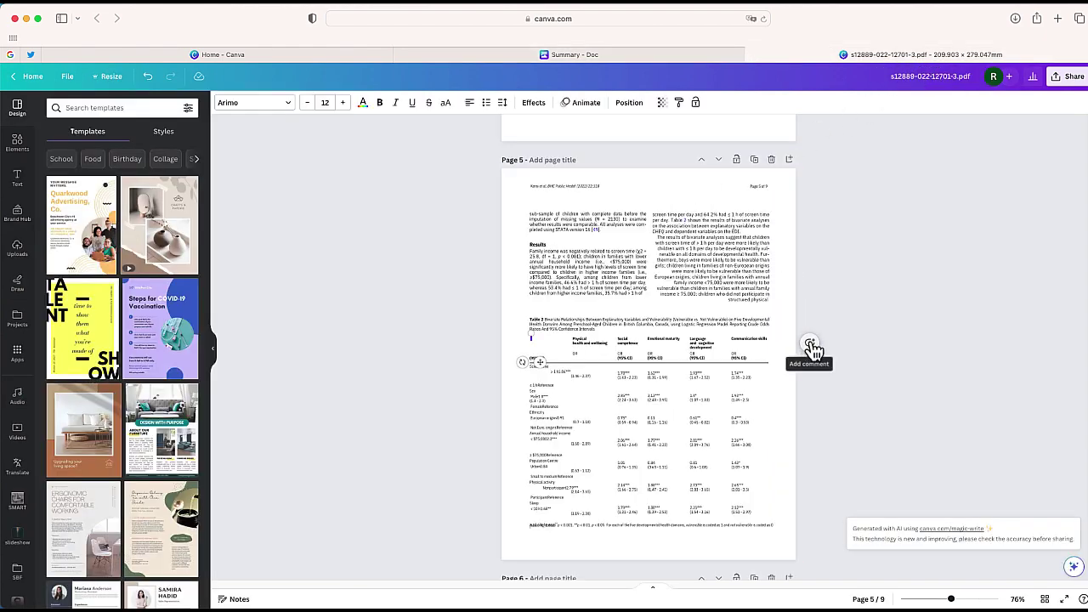
# - Paste the page 4 summary into a new comment beside the PDF's page 5
pyautogui.click(614, 55)
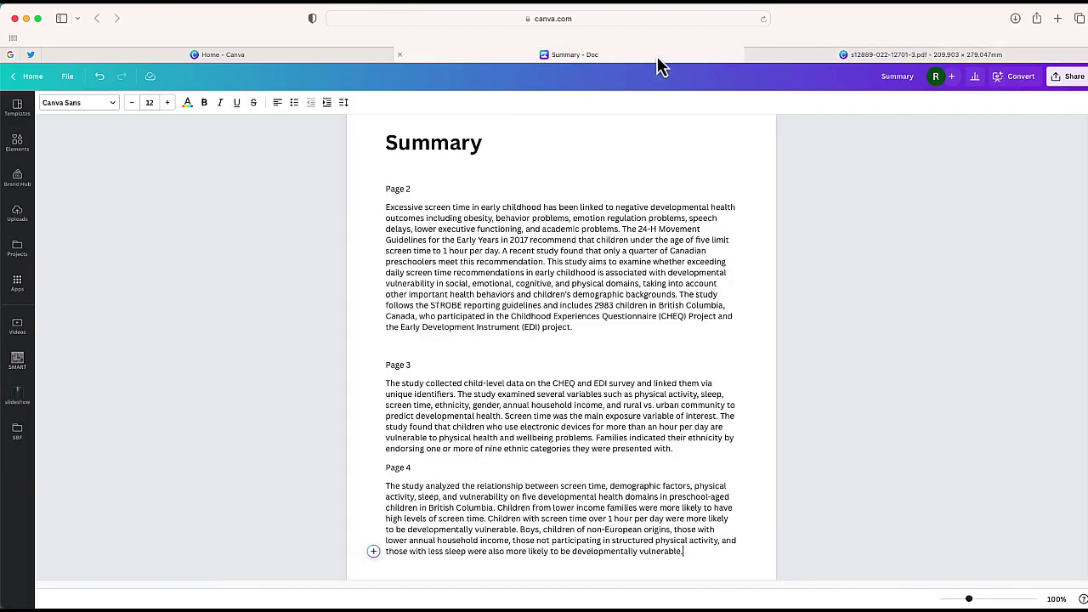
pyautogui.click(804, 61)
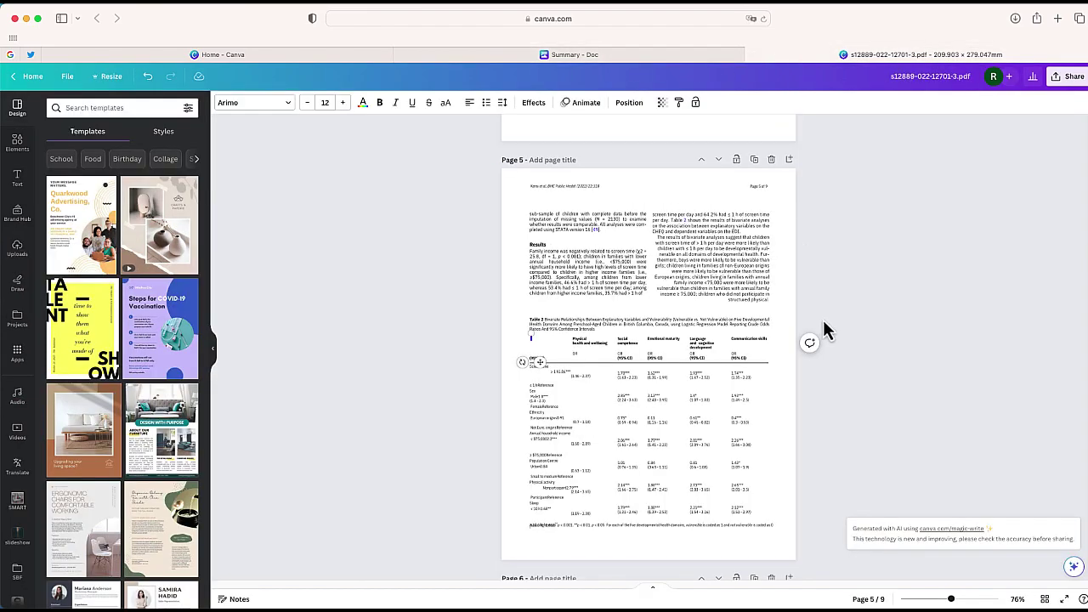
pyautogui.click(809, 346)
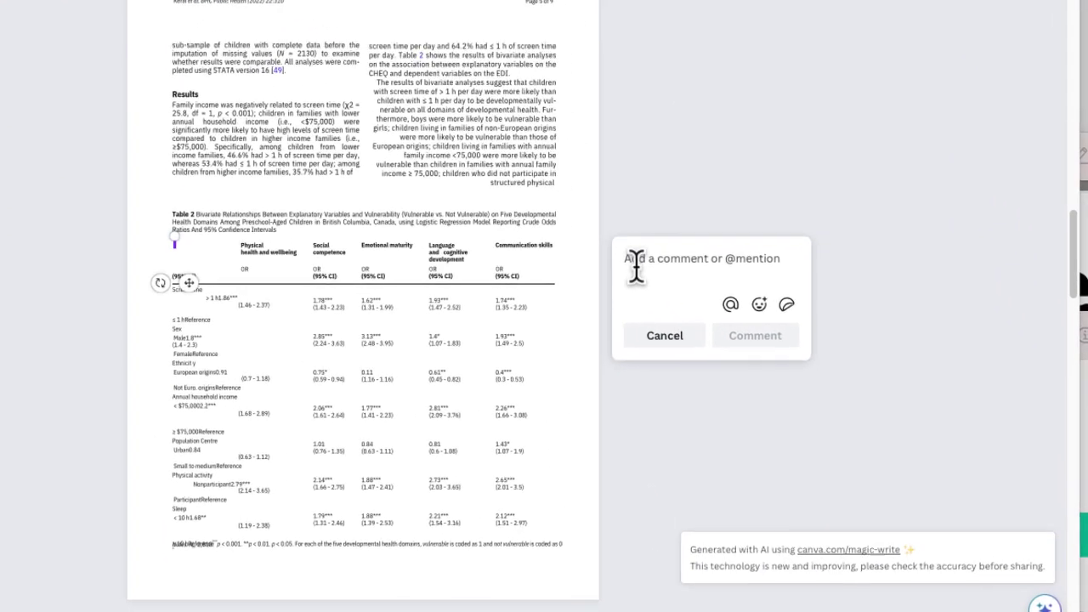
pyautogui.hotkey('ctrl', 'v')
pyautogui.moveTo(710, 323)
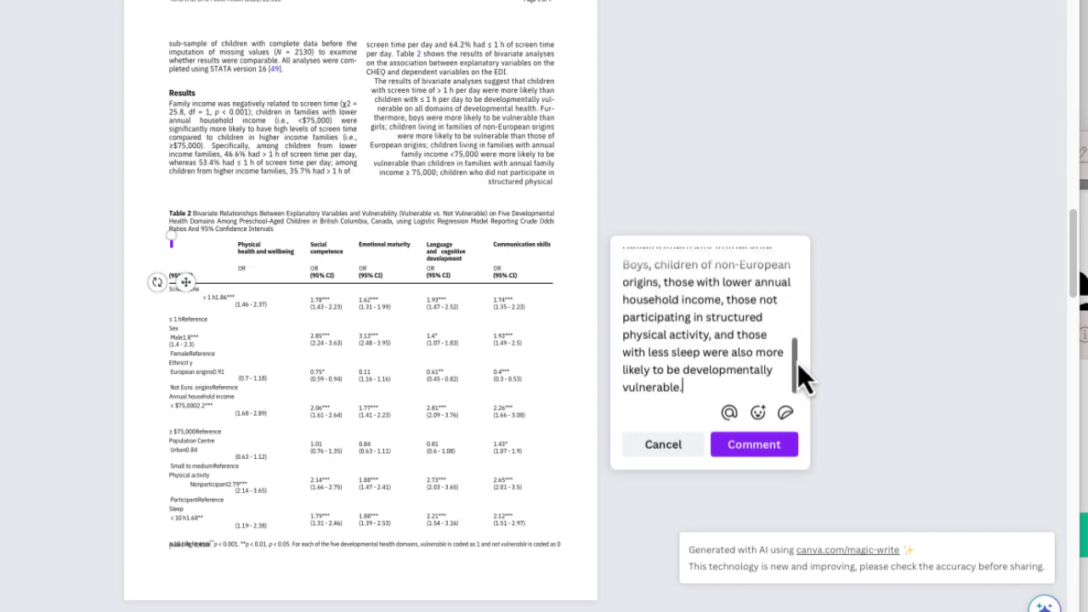
# - Scroll through the pasted comment text, briefly check the Summary doc, then return to the PDF
pyautogui.moveTo(797, 362); pyautogui.dragTo(801, 268)
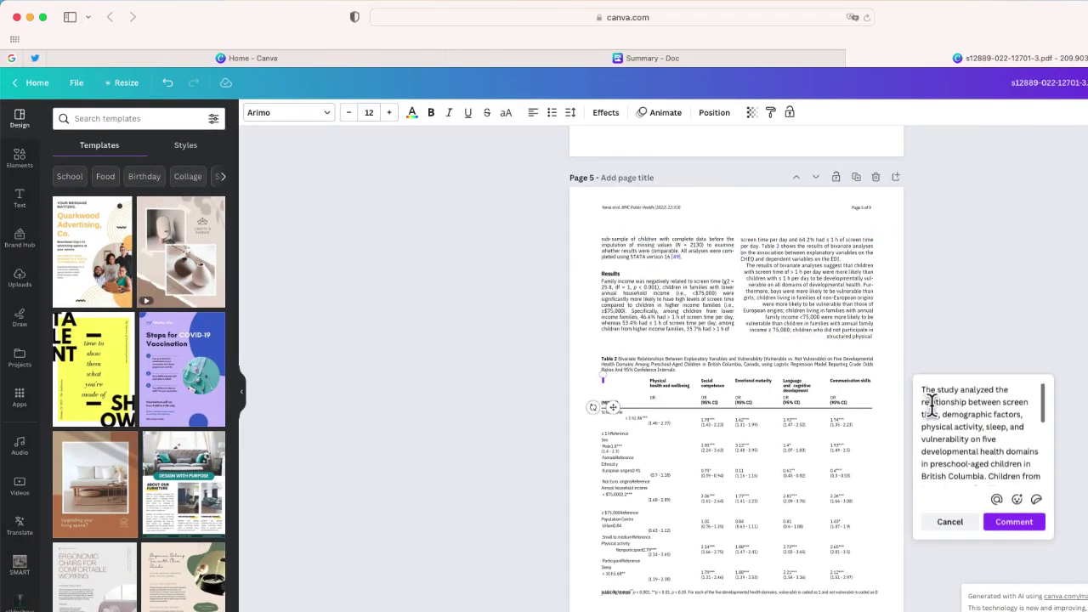
pyautogui.scroll(-5, 932, 404)
pyautogui.moveTo(931, 407); pyautogui.dragTo(951, 495)
pyautogui.scroll(3, 943, 425)
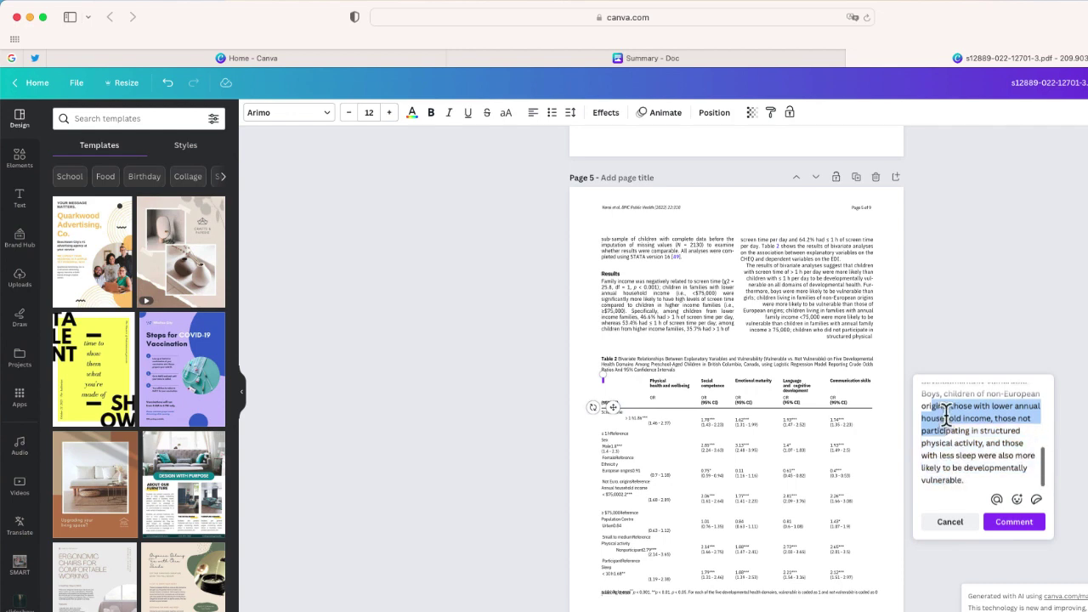
pyautogui.scroll(3, 941, 400)
pyautogui.scroll(3, 941, 382)
pyautogui.click(718, 66)
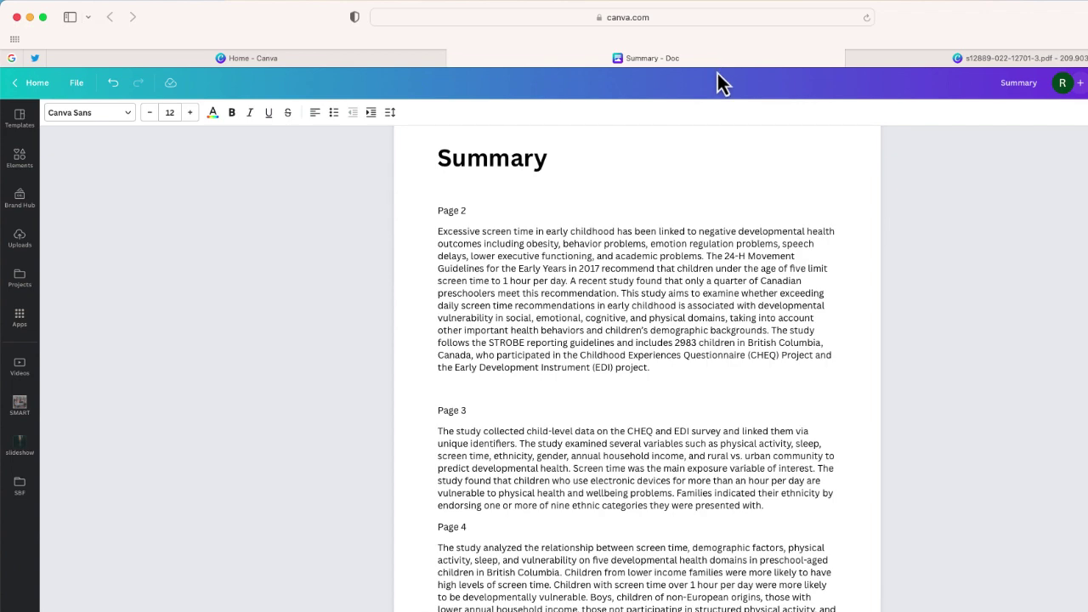
pyautogui.click(1001, 63)
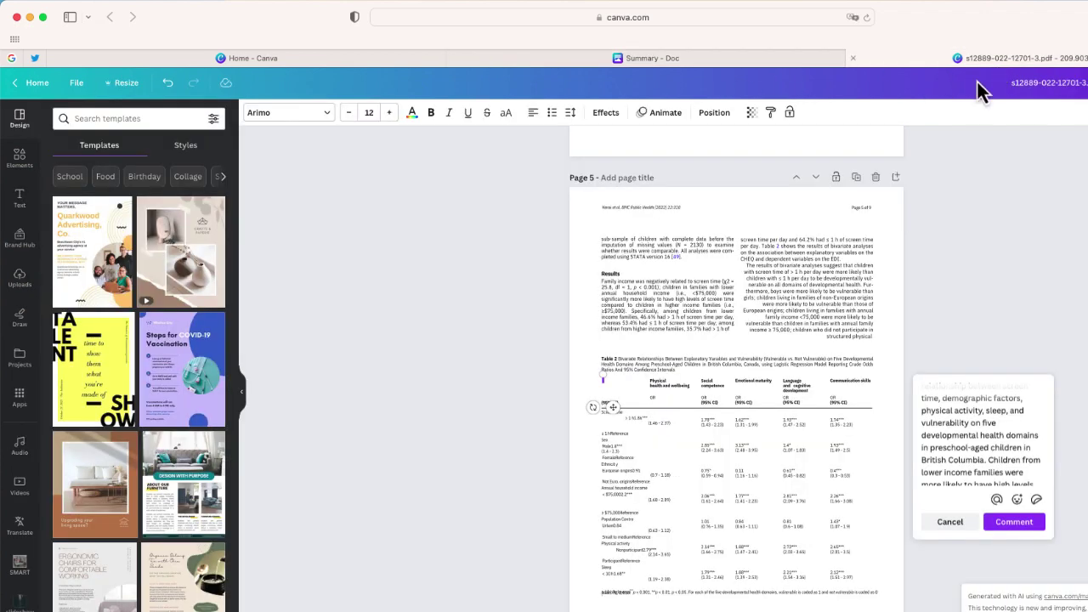
# - Switch from the PDF to the Summary doc and read through its Page 2–4 summaries
pyautogui.scroll(5, 960, 417)
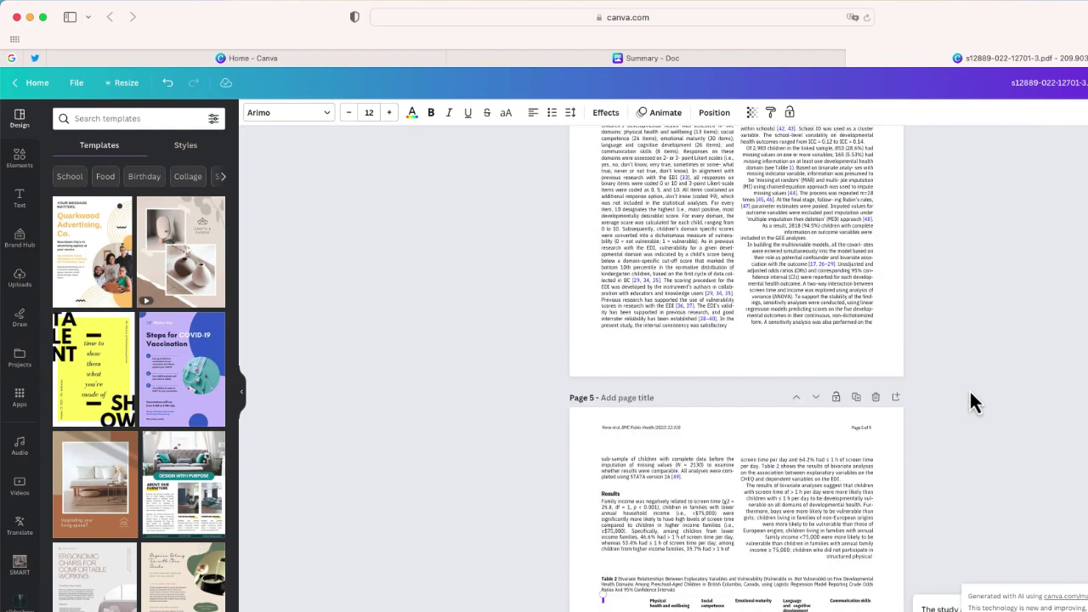
pyautogui.scroll(-10, 996, 417)
pyautogui.scroll(5, 996, 417)
pyautogui.scroll(3, 996, 417)
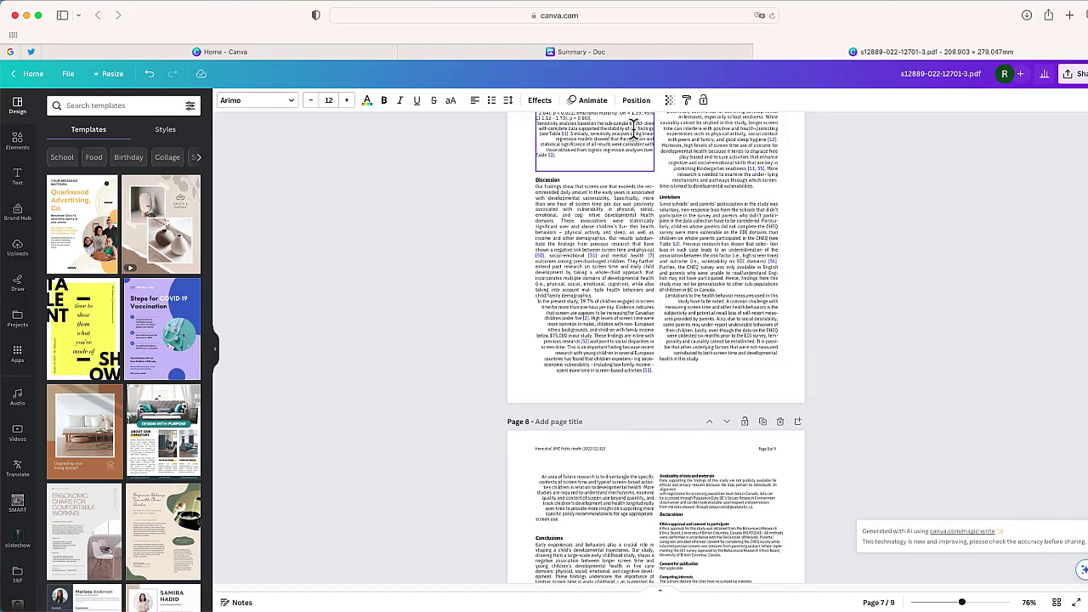
pyautogui.click(635, 55)
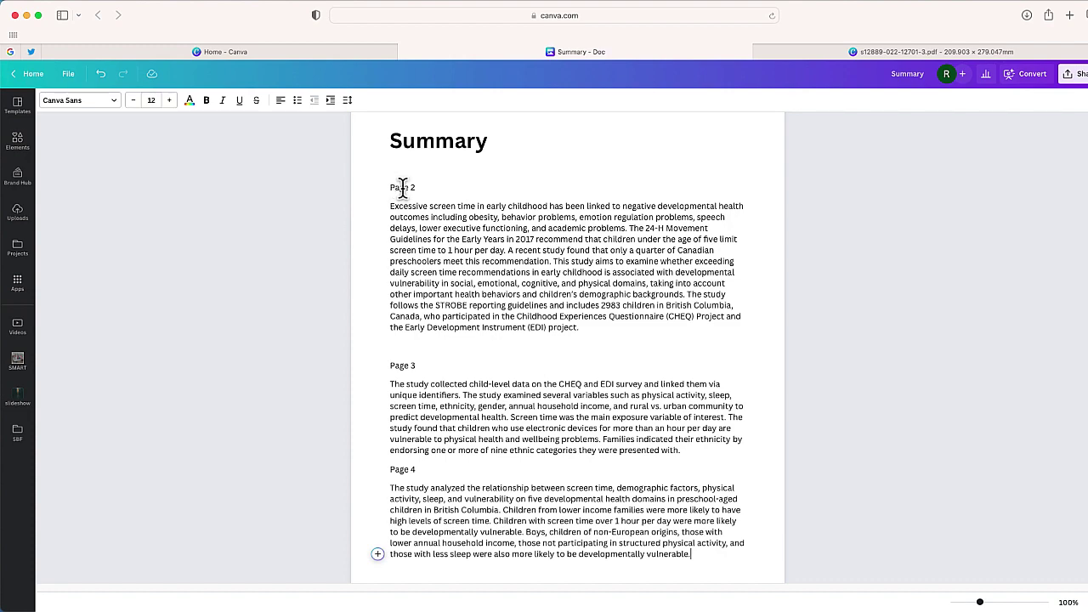
pyautogui.scroll(-1, 539, 270)
pyautogui.scroll(-1, 541, 268)
pyautogui.scroll(3, 542, 263)
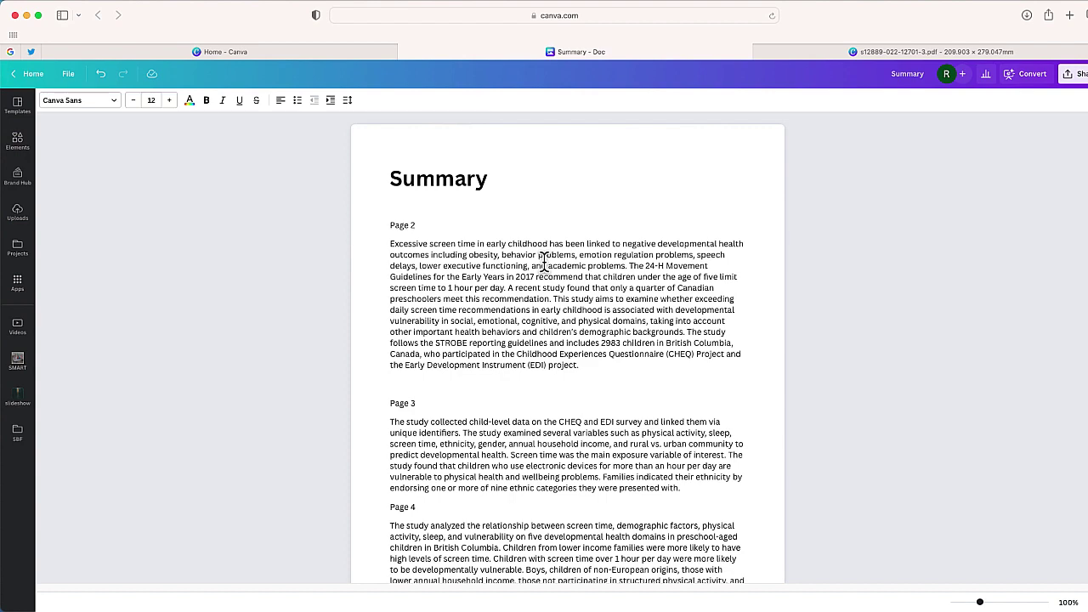
pyautogui.scroll(-2, 599, 289)
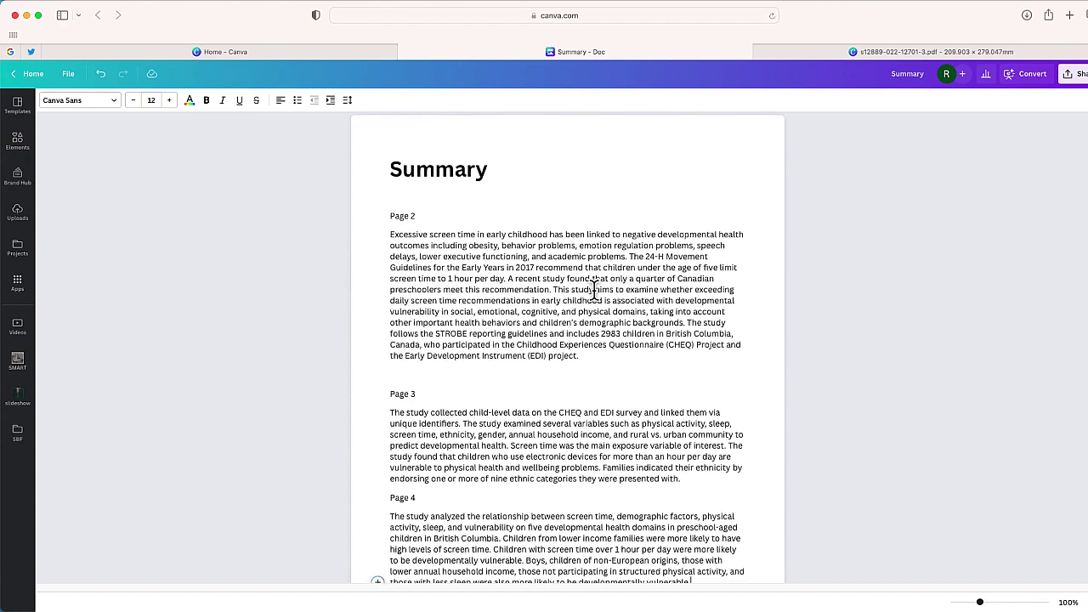
pyautogui.scroll(2, 596, 289)
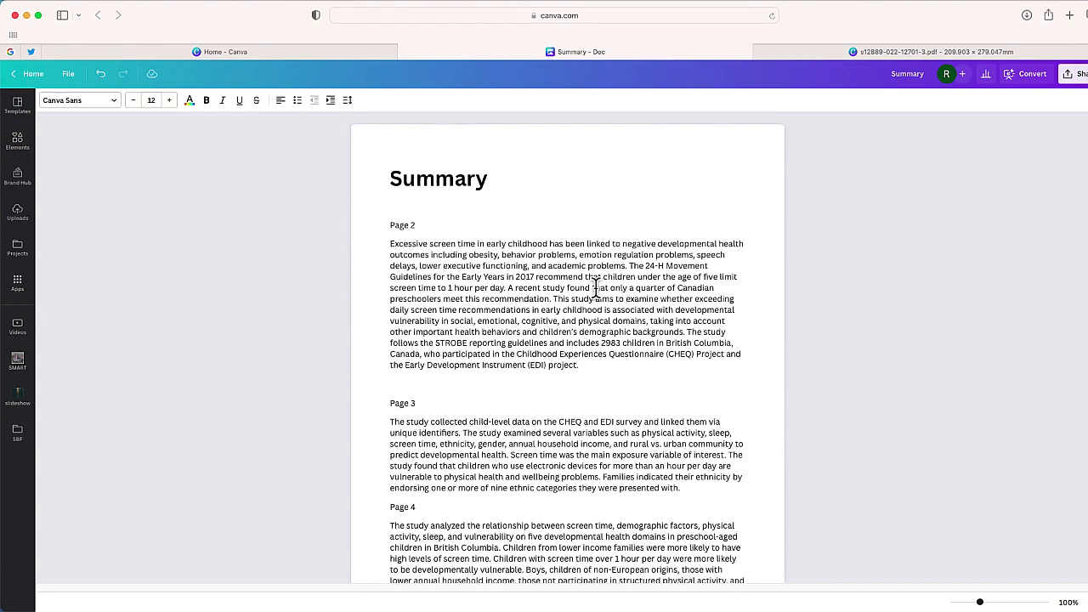